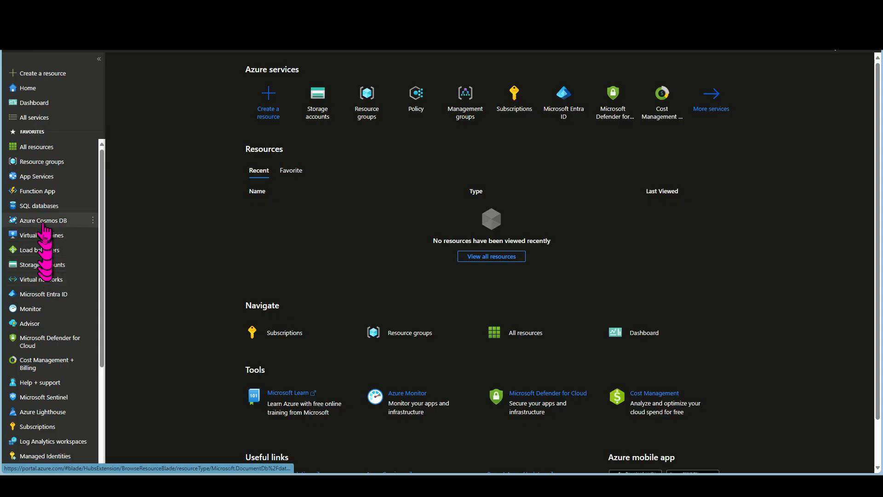
Start creating a storage account and assign it to the resource group my-workload-rg
click(32, 266)
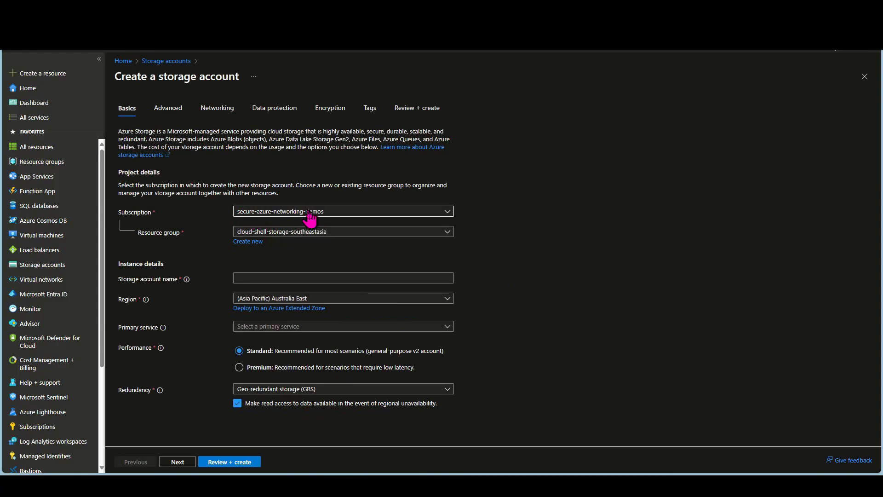
click(309, 234)
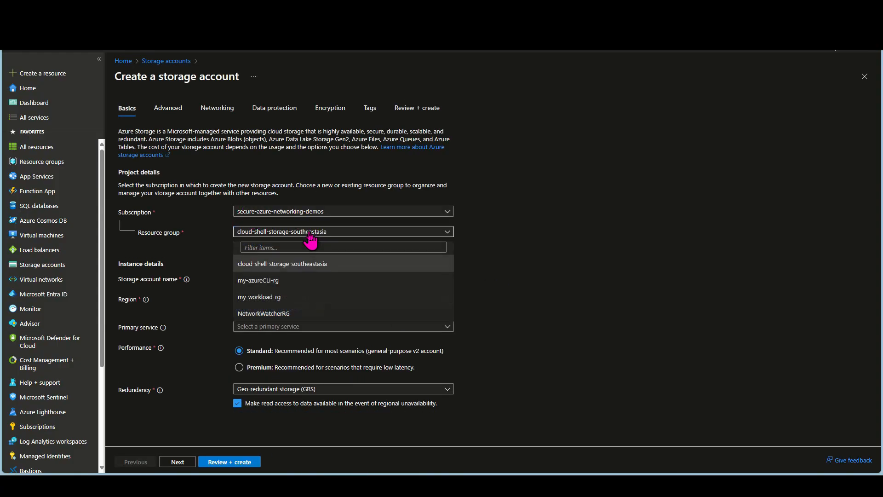
click(259, 296)
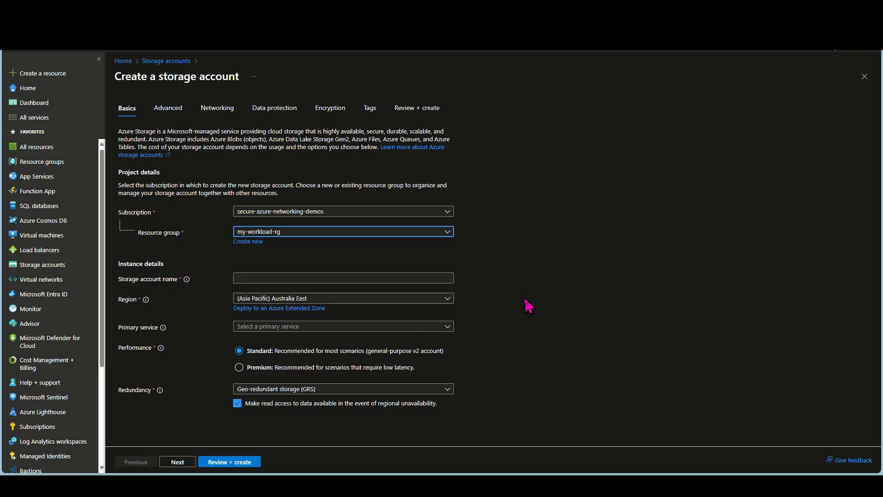
mouse_move(187, 282)
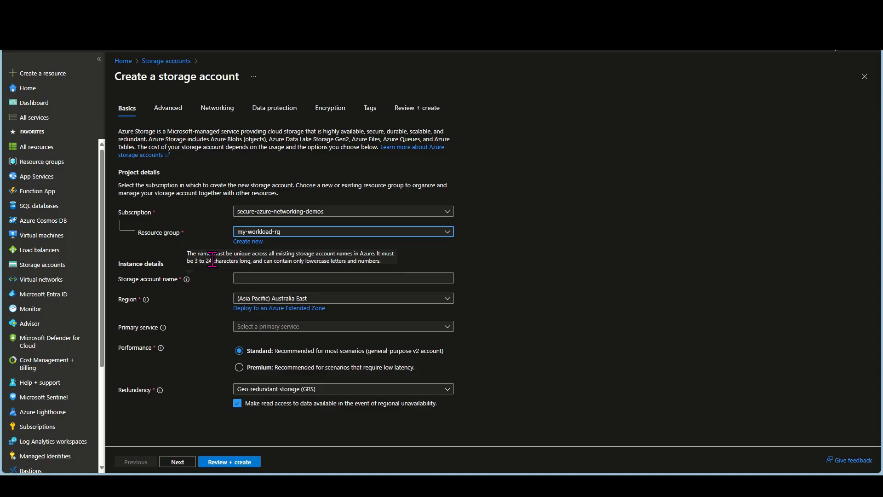
click(255, 279)
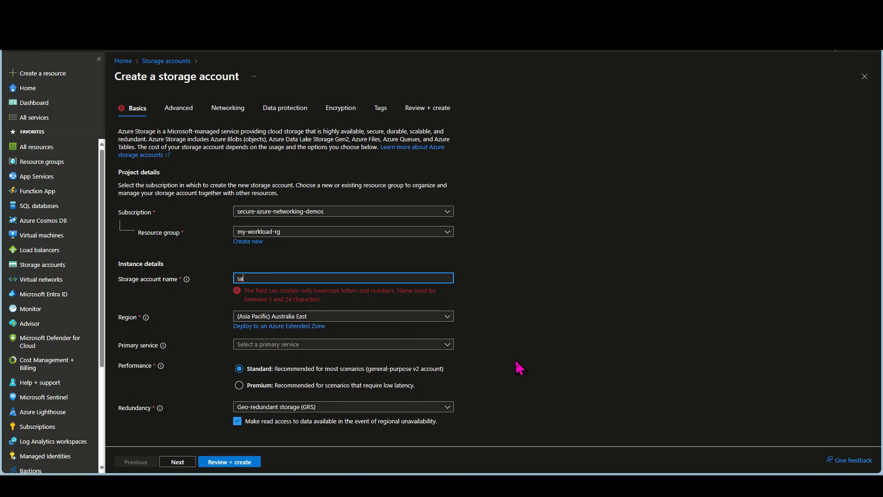
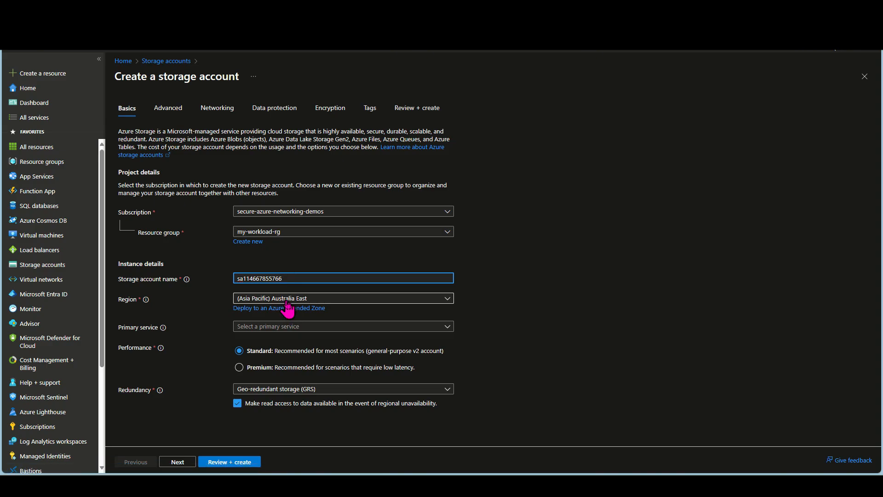
click(262, 328)
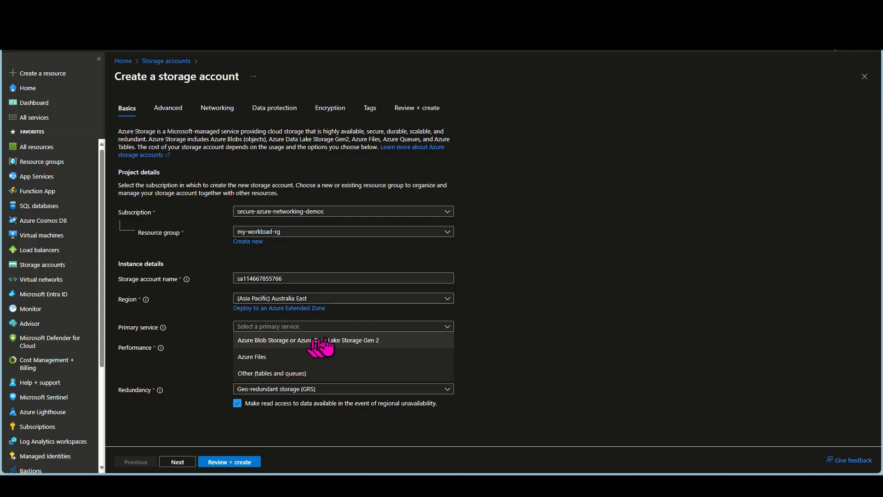
click(317, 341)
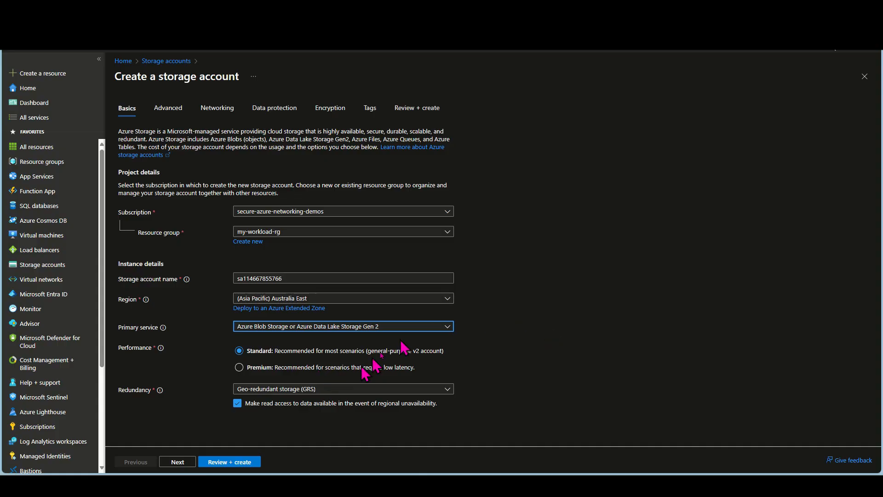
Try Premium performance, view its account types, and return the performance setting to Standard
click(239, 368)
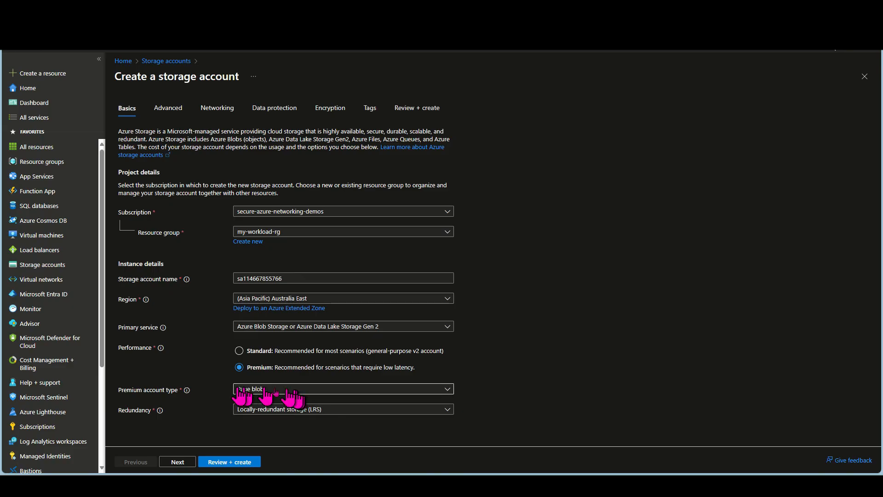
click(255, 389)
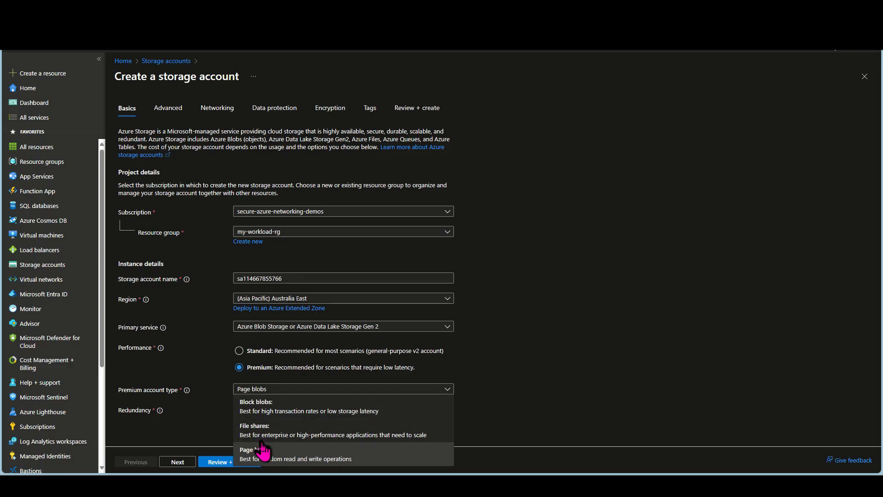
click(239, 350)
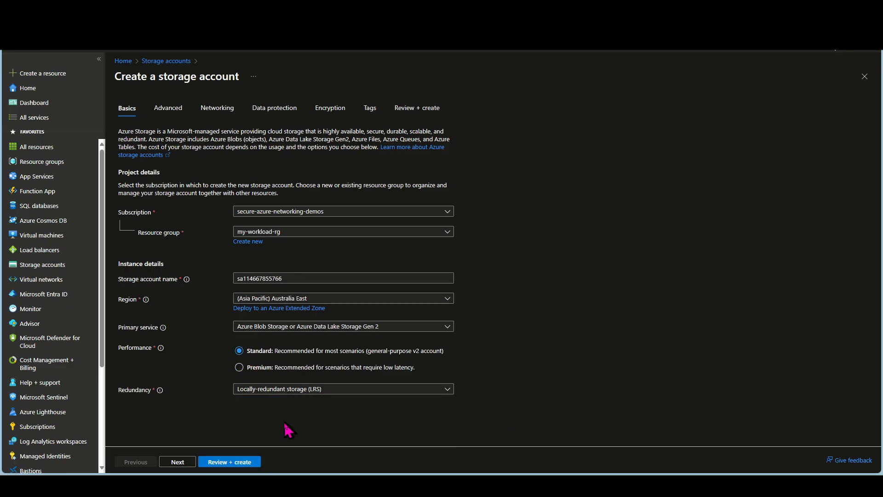
Try locally-redundant (LRS) and geo-redundant (GRS) storage, toggling read access for regional unavailability on and off again under GRS
click(291, 392)
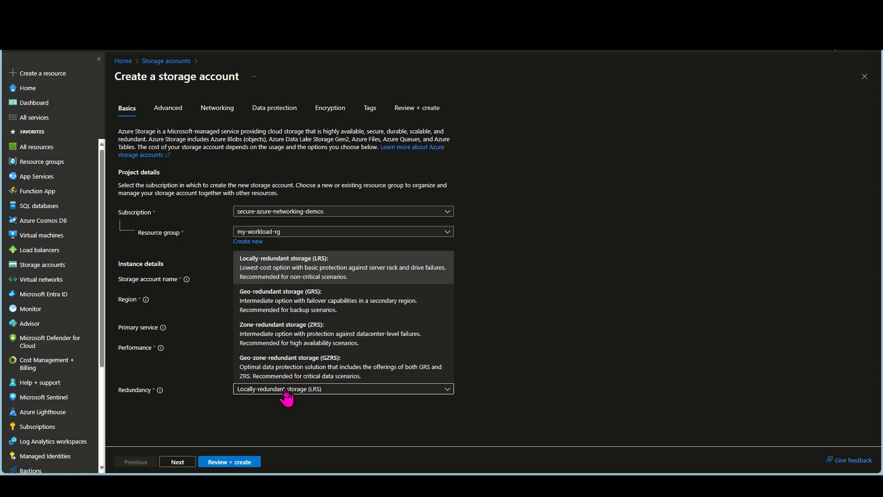
click(254, 260)
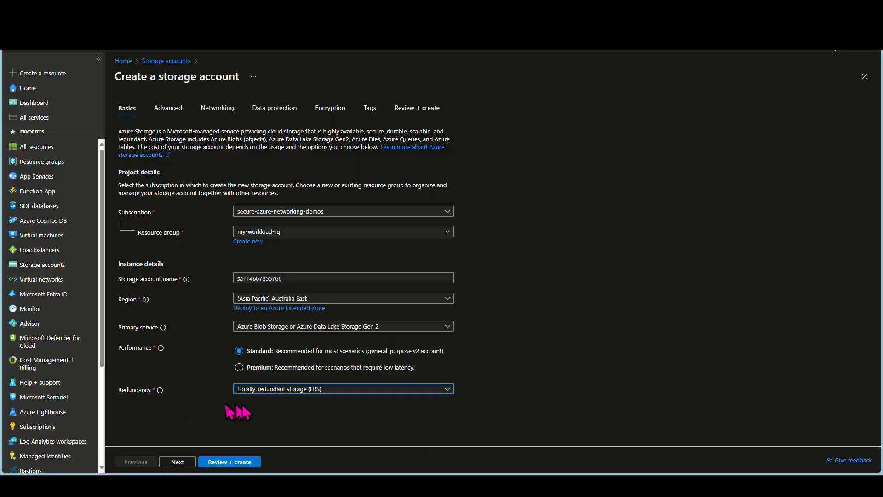
click(269, 391)
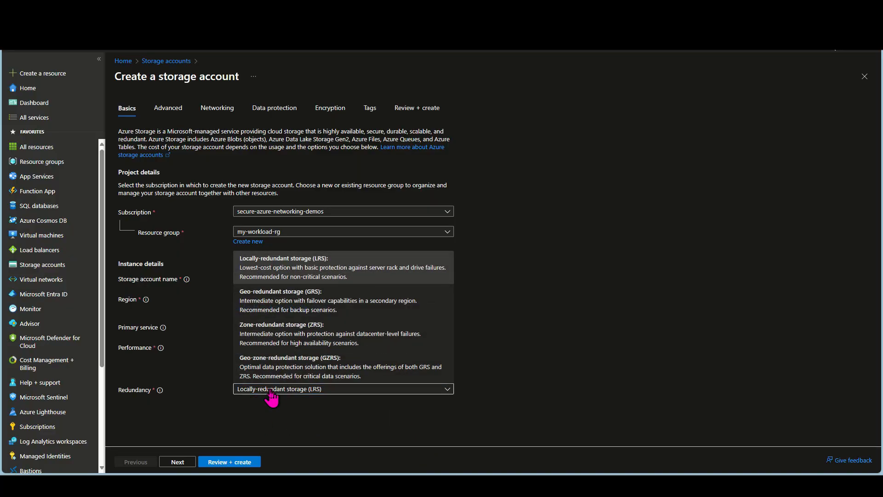
click(285, 301)
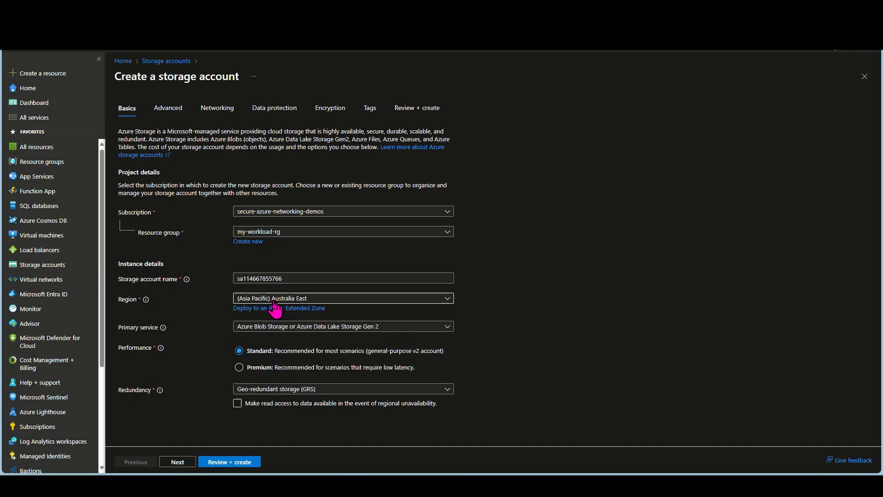
click(238, 403)
click(239, 406)
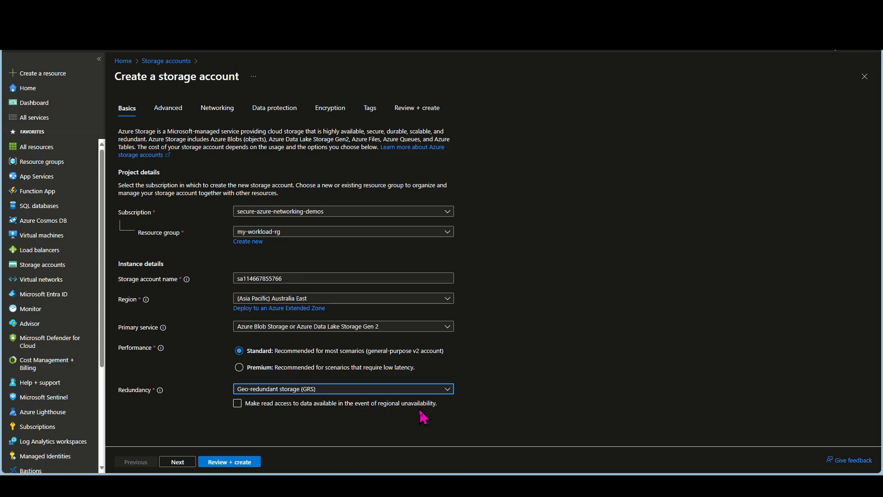
Try the geo-zone-redundant (GZRS), locally-redundant (LRS) and zone-redundant (ZRS) options for the account's redundancy, ending on GZRS
click(292, 389)
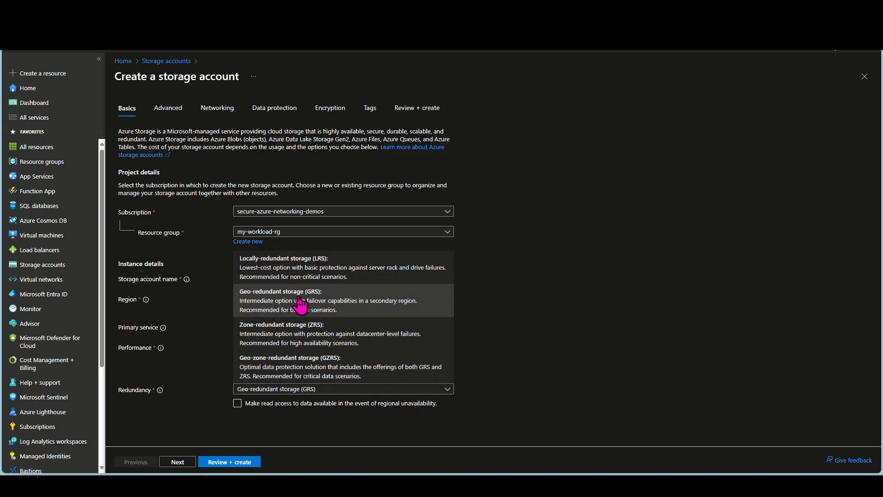
click(320, 374)
click(313, 389)
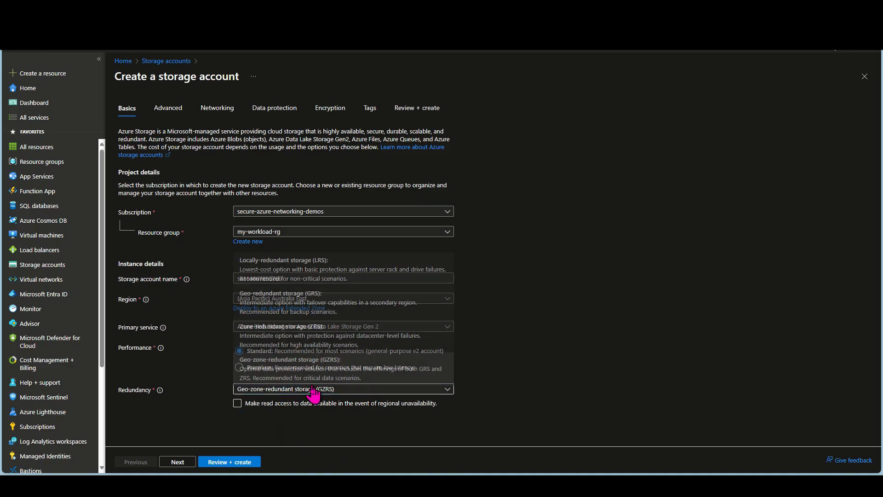
click(296, 274)
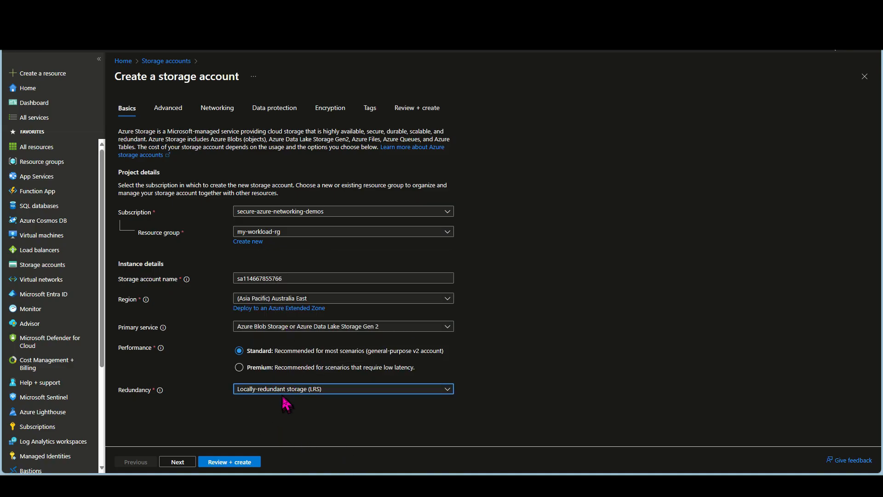
click(284, 393)
click(294, 324)
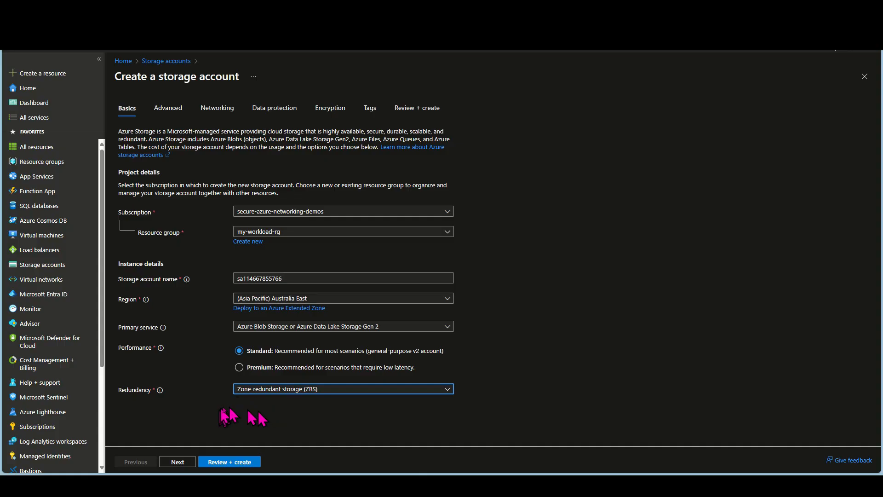
click(270, 390)
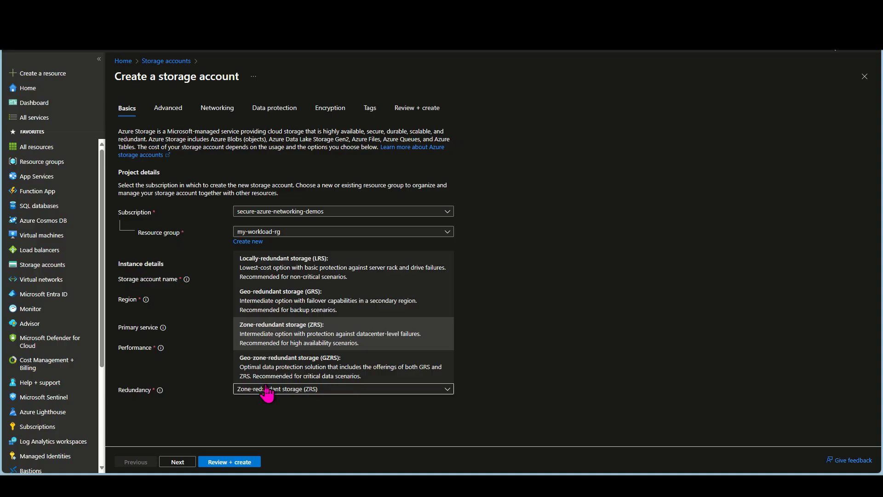
click(266, 371)
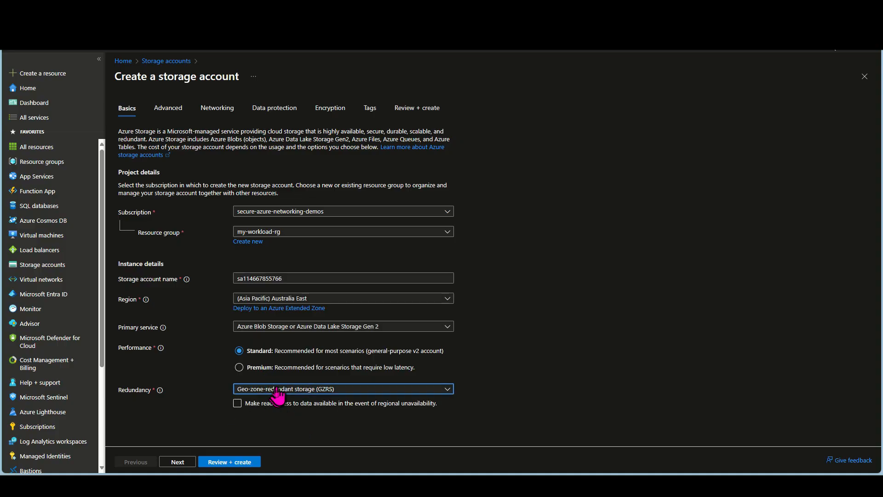
Set the redundancy to locally-redundant storage (LRS) and proceed to the advanced settings
click(278, 394)
click(276, 274)
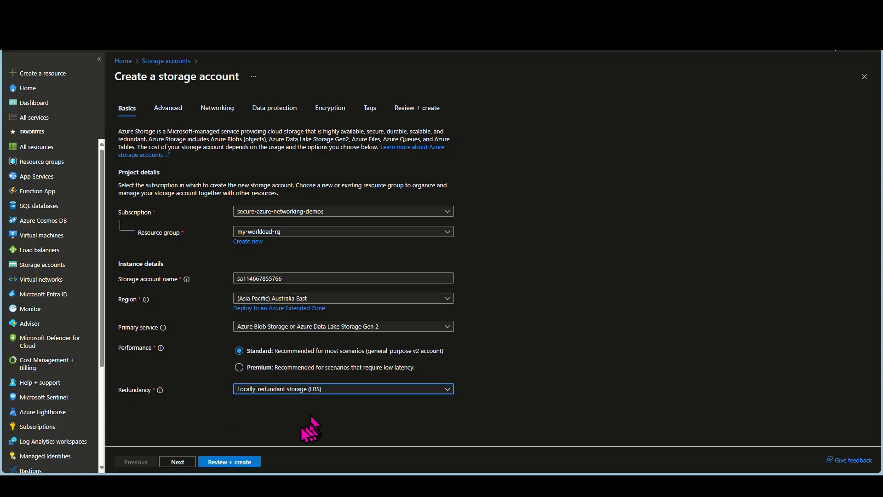
click(178, 462)
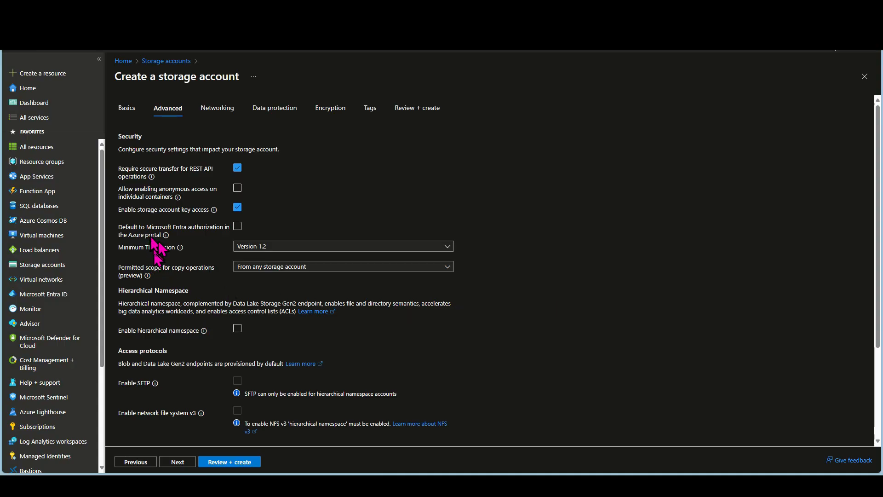
Select Version 1.2 as the minimum TLS version and From any storage account as the permitted scope for copy operations
click(235, 184)
click(281, 247)
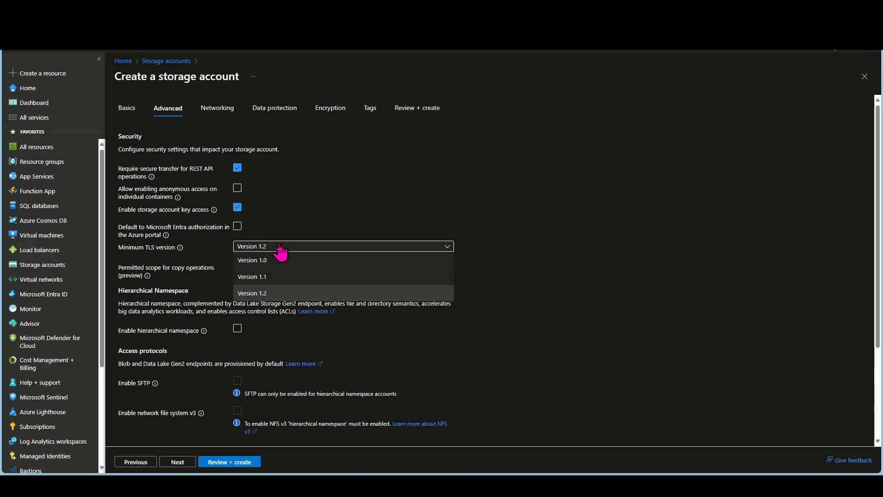
click(270, 297)
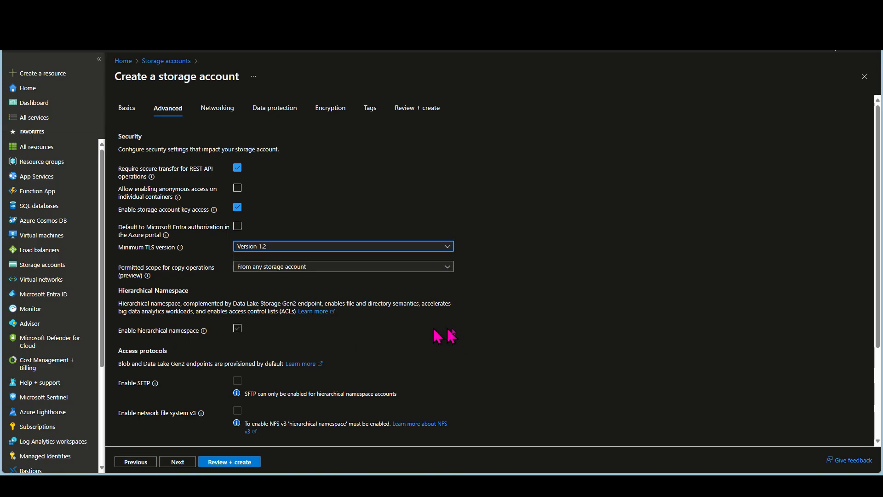
click(279, 269)
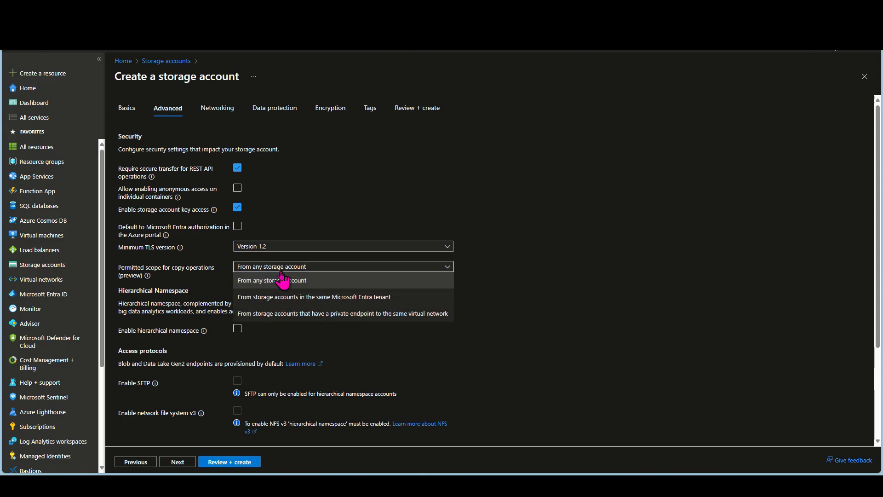
click(270, 284)
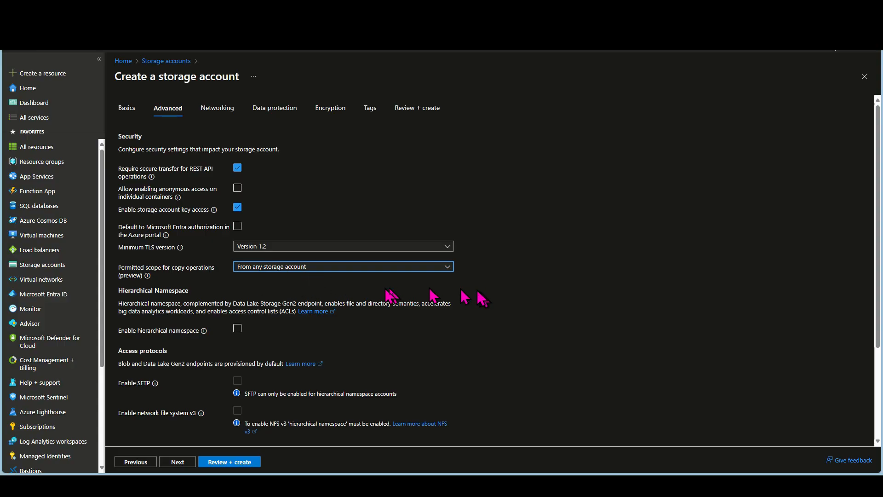
click(393, 268)
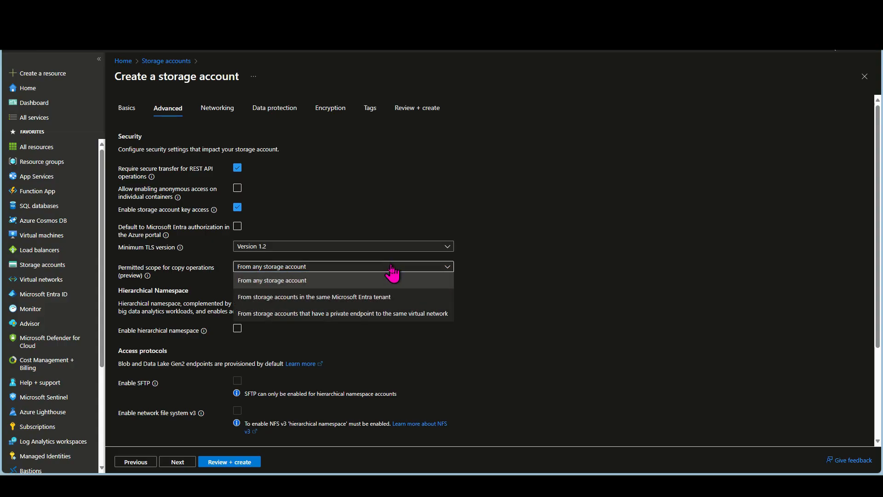
click(288, 282)
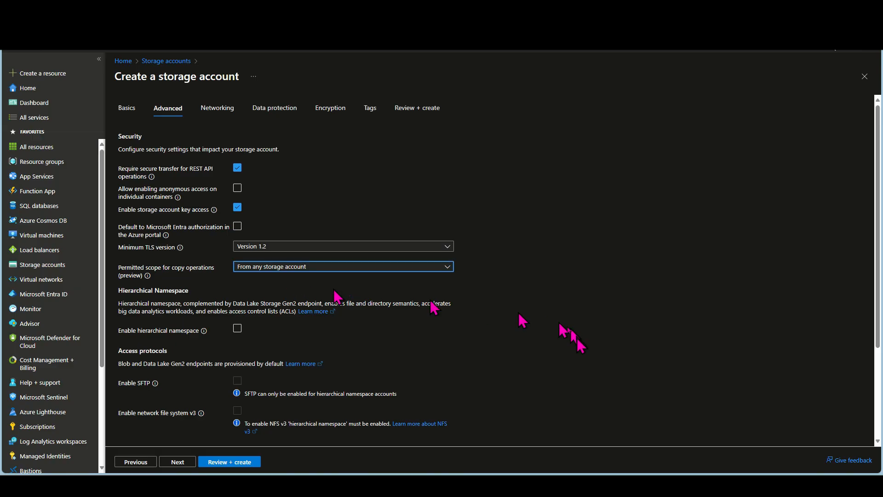
Try enabling the hierarchical namespace to compare its effect on the access protocols, and switch it off again
scroll(341, 350, down, 3)
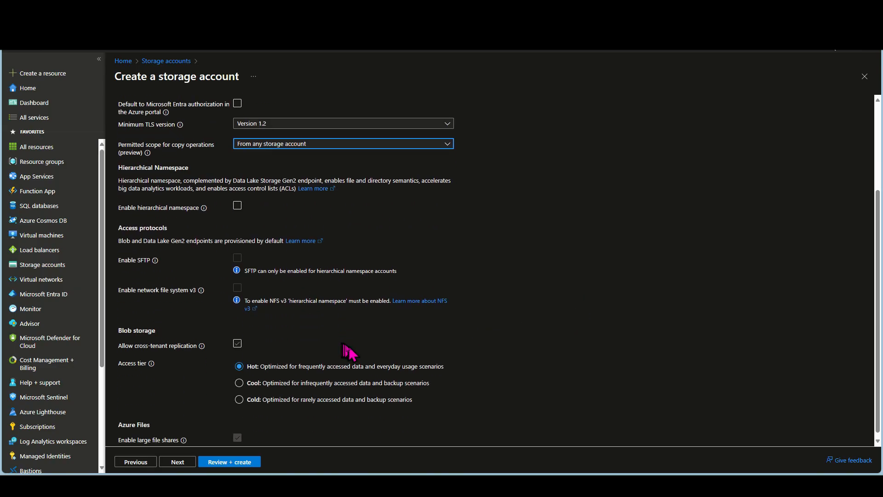
click(237, 206)
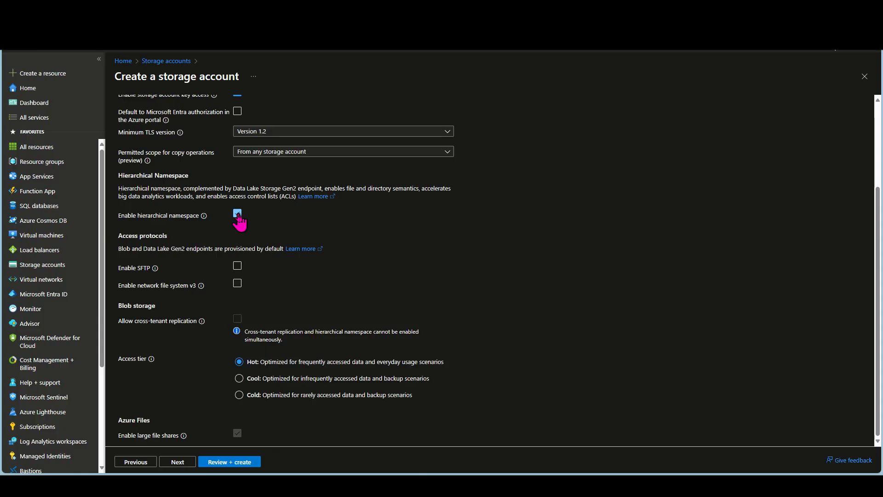
click(237, 213)
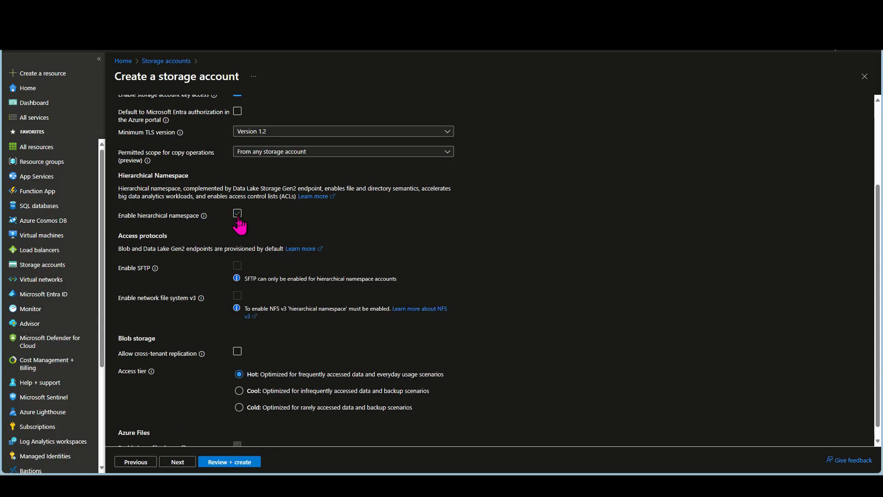
click(238, 213)
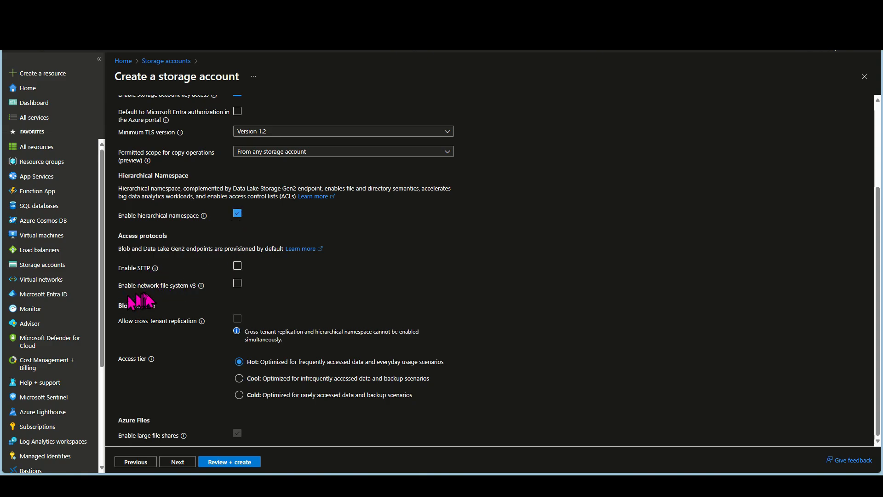
click(237, 213)
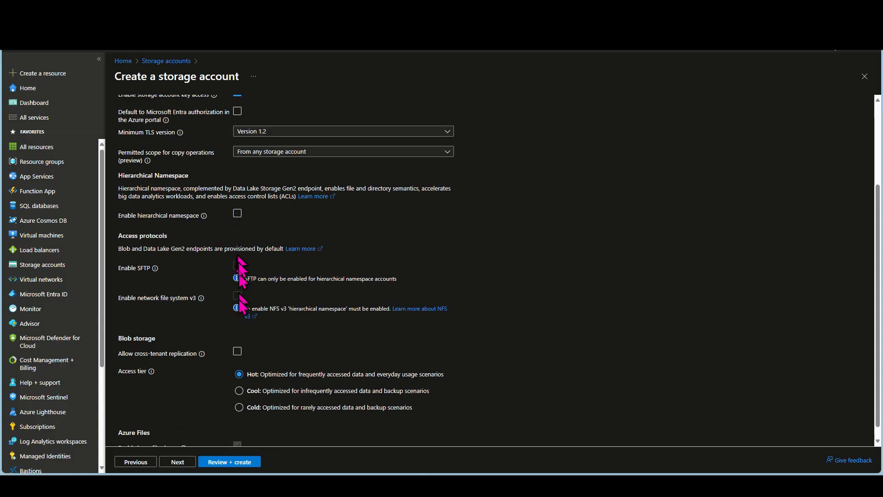
Toggle the hierarchical namespace on and back off once more, keep the Hot access tier, and proceed to the networking settings
click(237, 214)
click(238, 214)
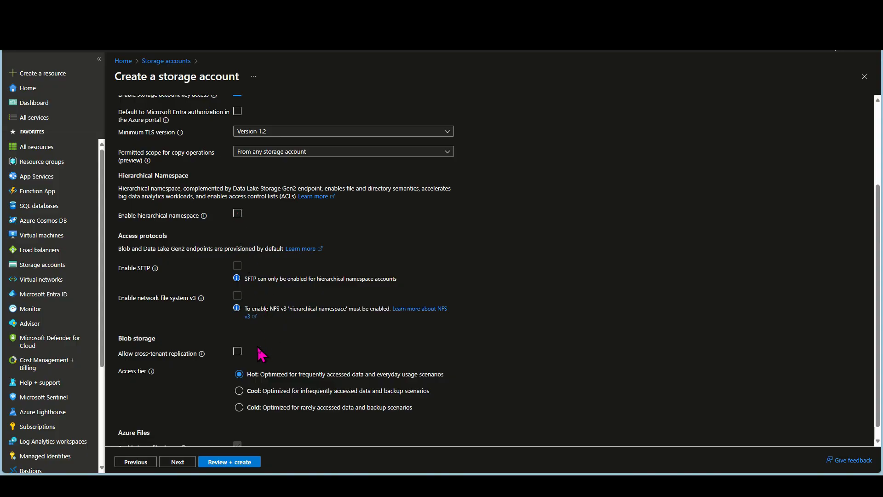
scroll(167, 388, down, 1)
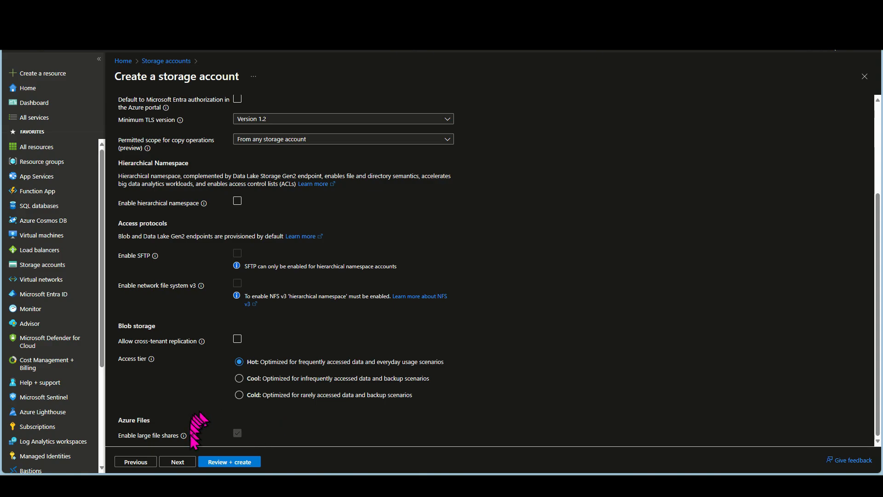
click(180, 462)
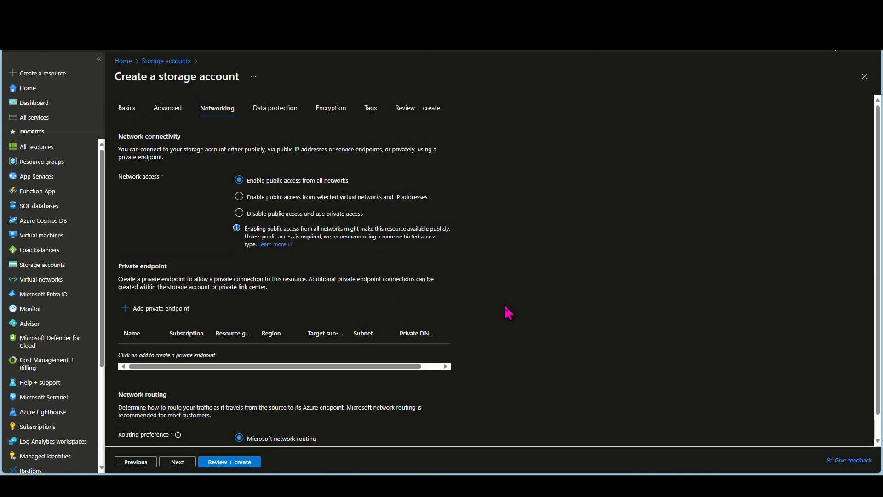
Review the network access, private endpoint and routing options, followed by the recovery, tracking and access control options for data protection
scroll(504, 313, down, 1)
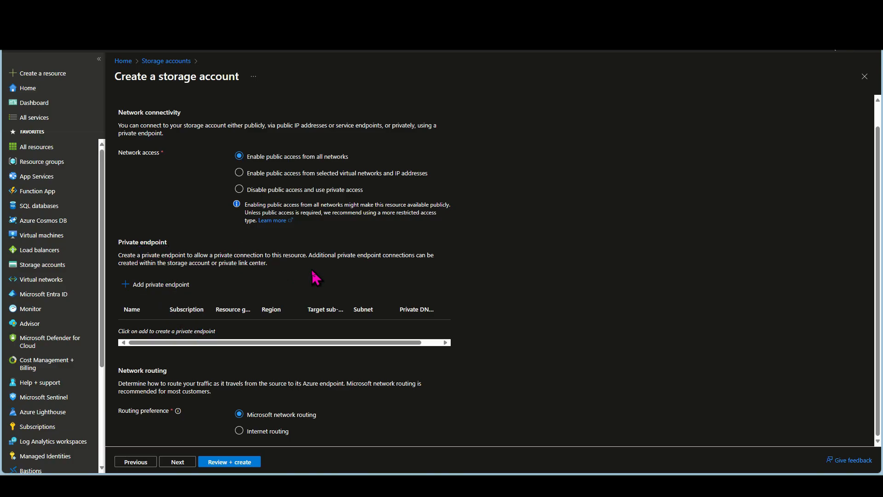
scroll(368, 283, up, 1)
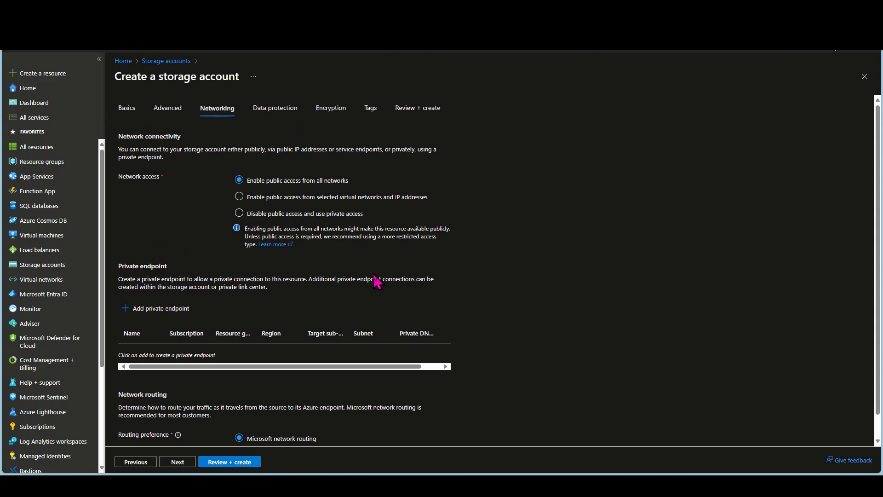
click(178, 462)
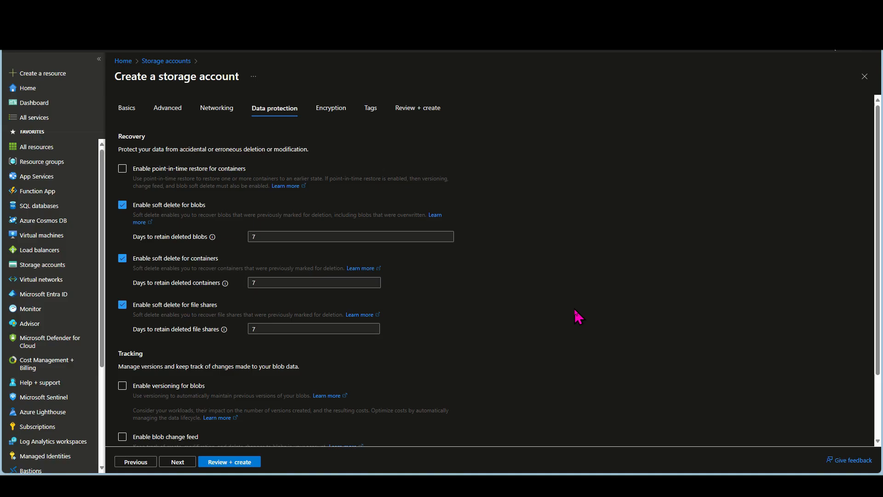
scroll(578, 317, down, 2)
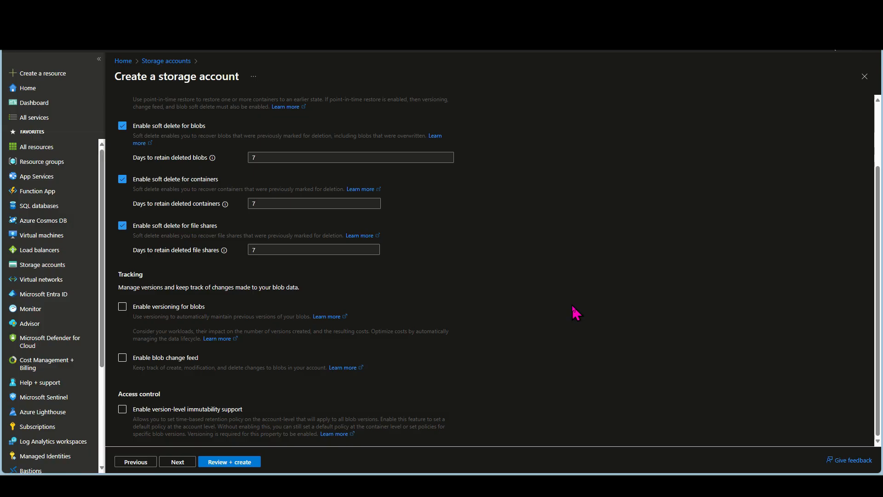
scroll(576, 313, up, 2)
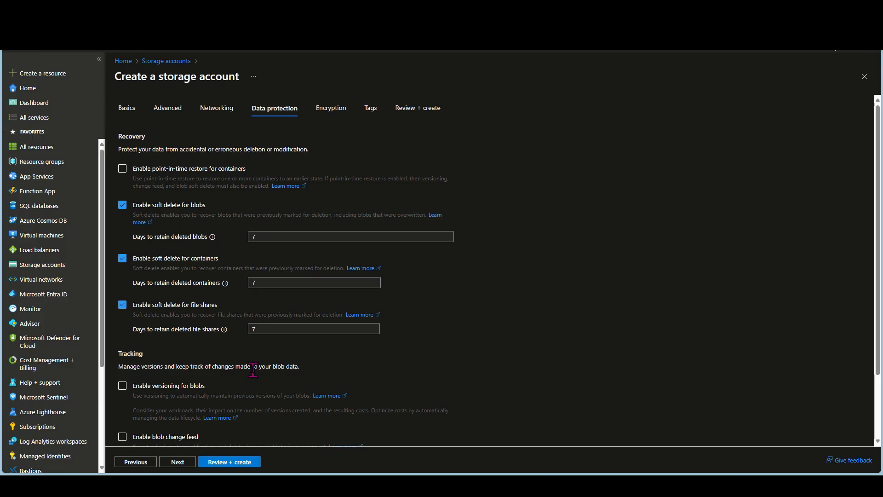
scroll(254, 367, down, 2)
scroll(256, 364, up, 2)
Try customer-managed keys (CMK) as the encryption type, and switch back to Microsoft-managed keys (MMK)
click(329, 110)
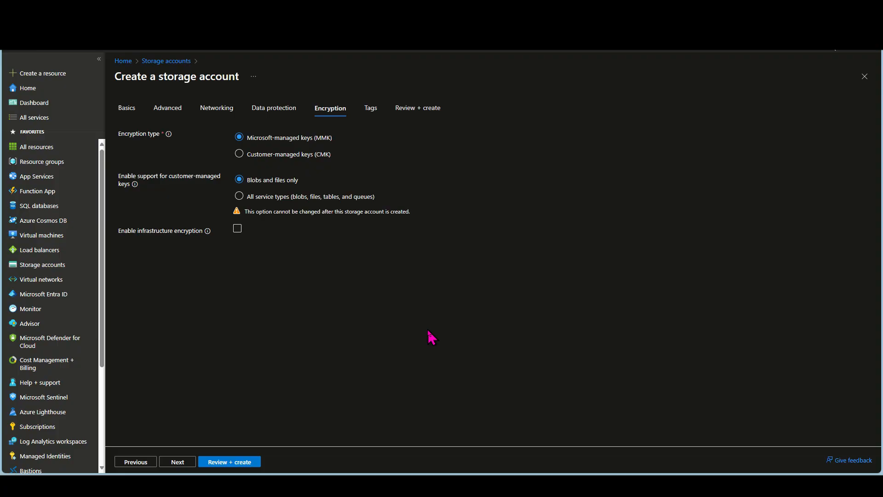
click(239, 154)
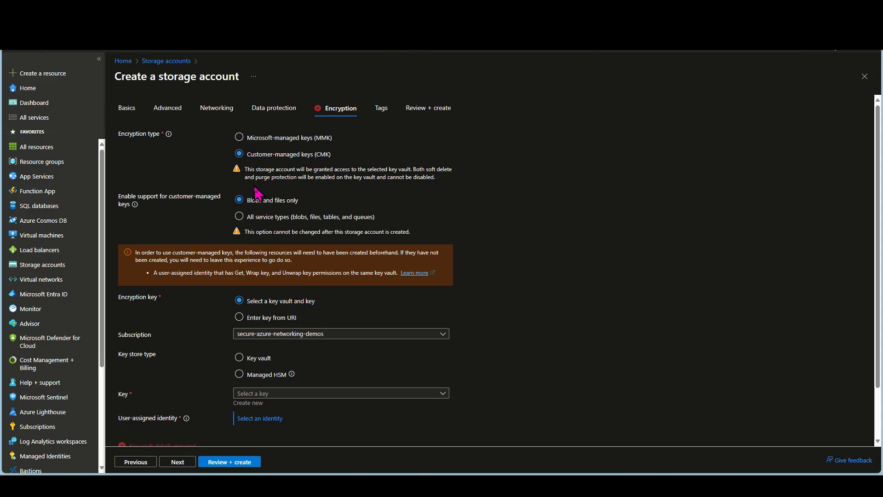
click(239, 138)
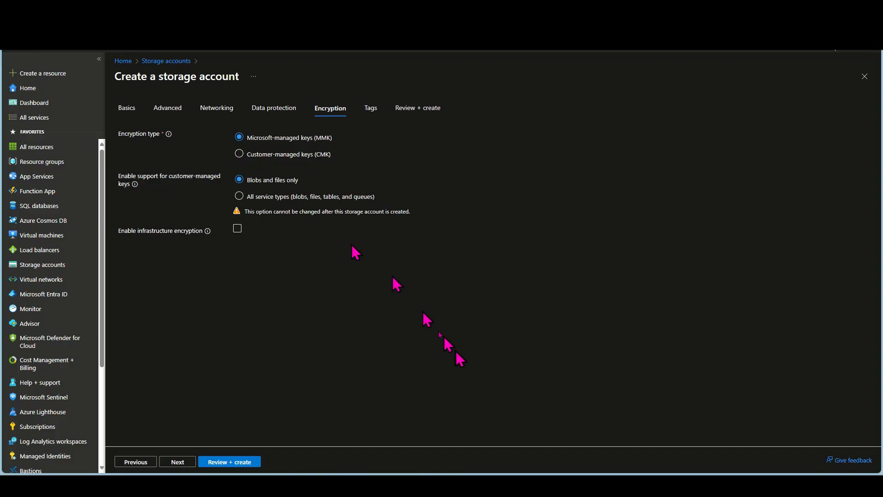
Leave the tags empty, review the configuration summary and create the storage account
click(370, 111)
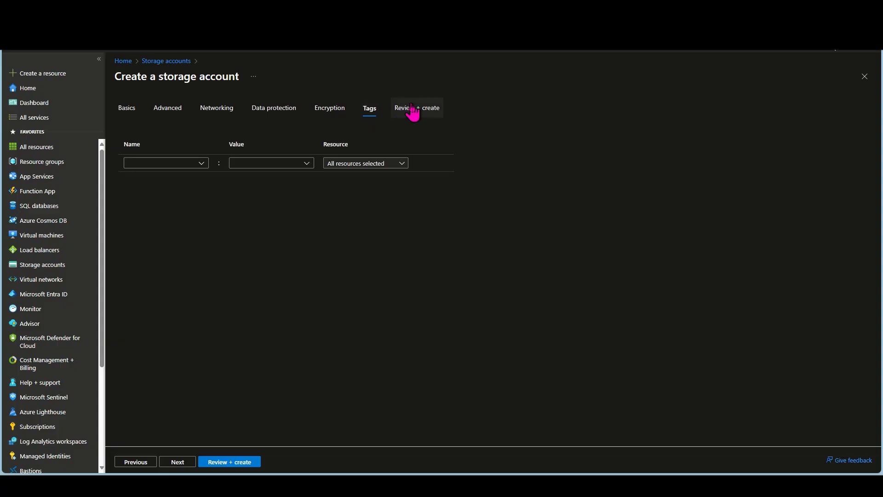
click(231, 462)
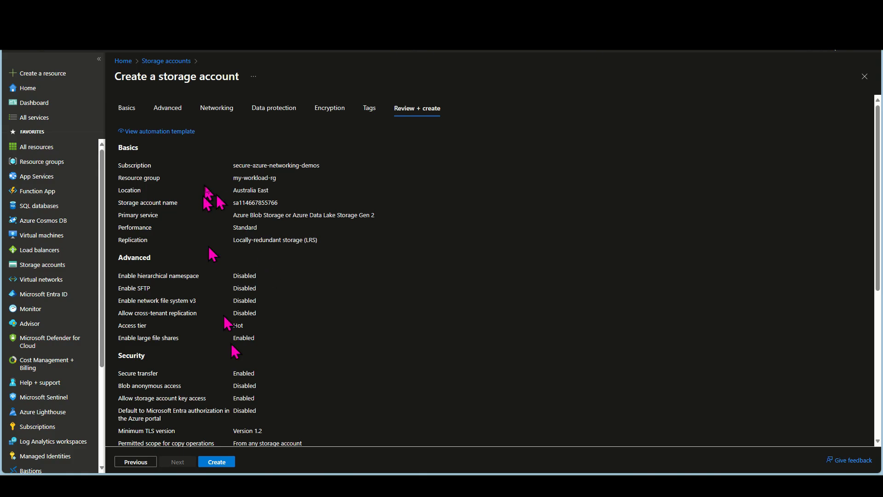
click(217, 461)
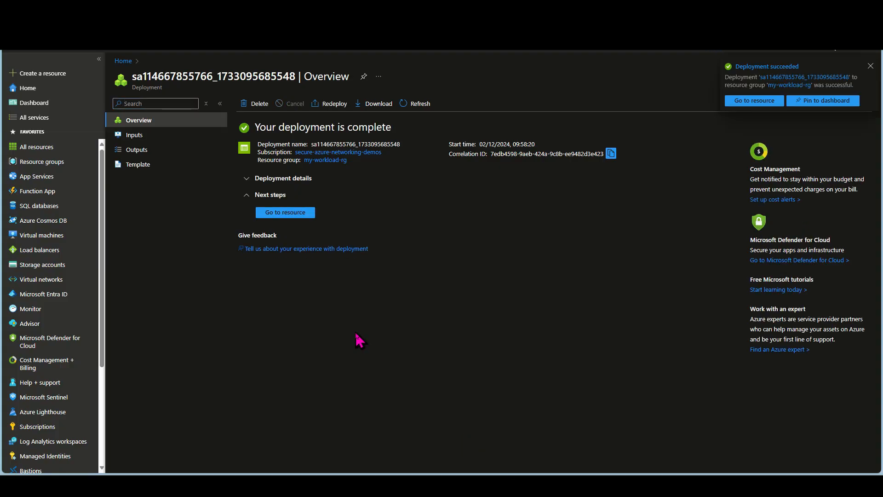
Open the deployed storage account and look through its containers, file shares, queues and tables
click(284, 213)
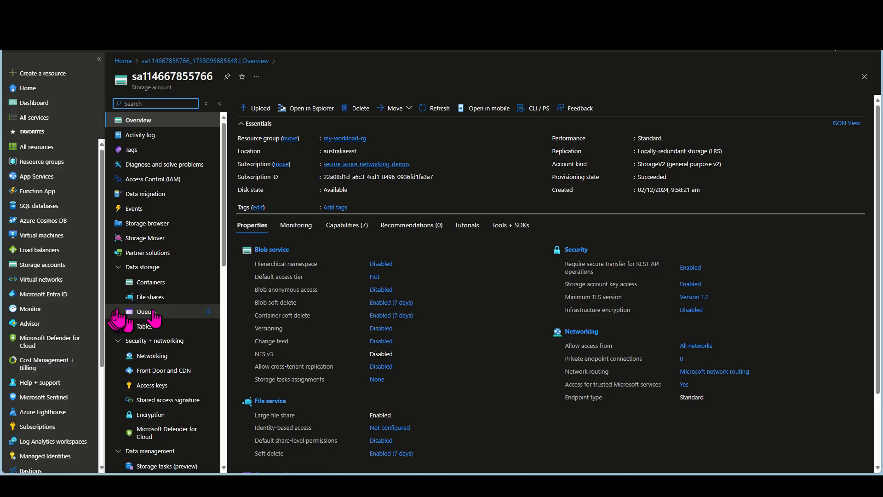
click(147, 282)
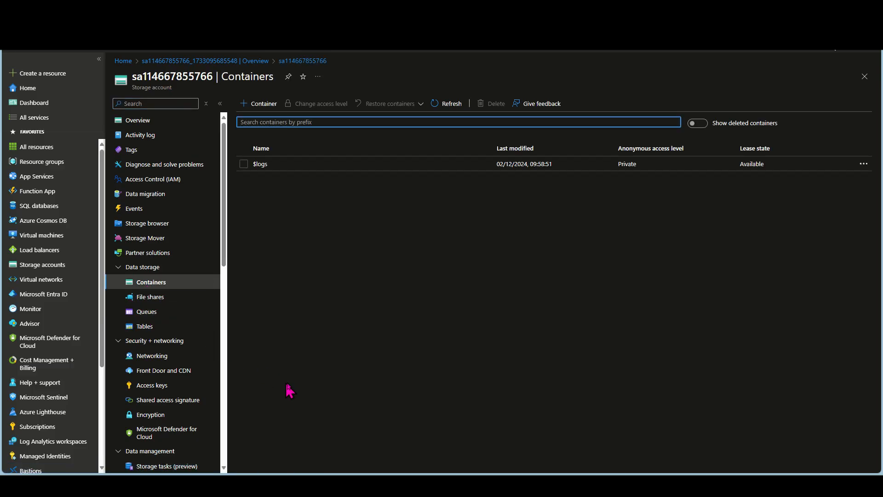
click(138, 296)
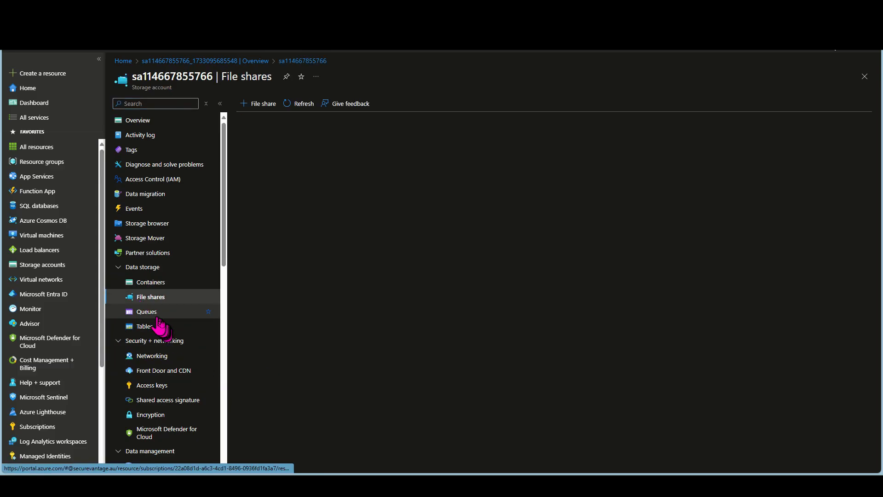
click(147, 312)
click(152, 327)
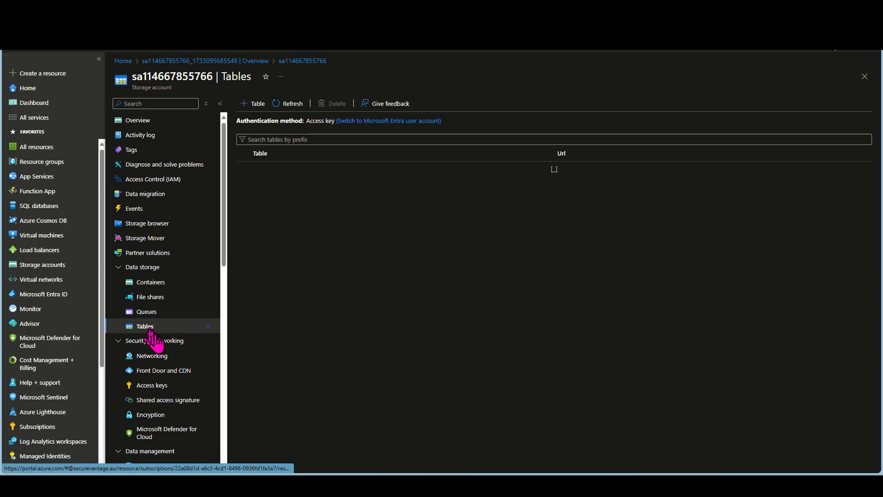
Create a new private blob container named testcontainer in the storage account
click(154, 283)
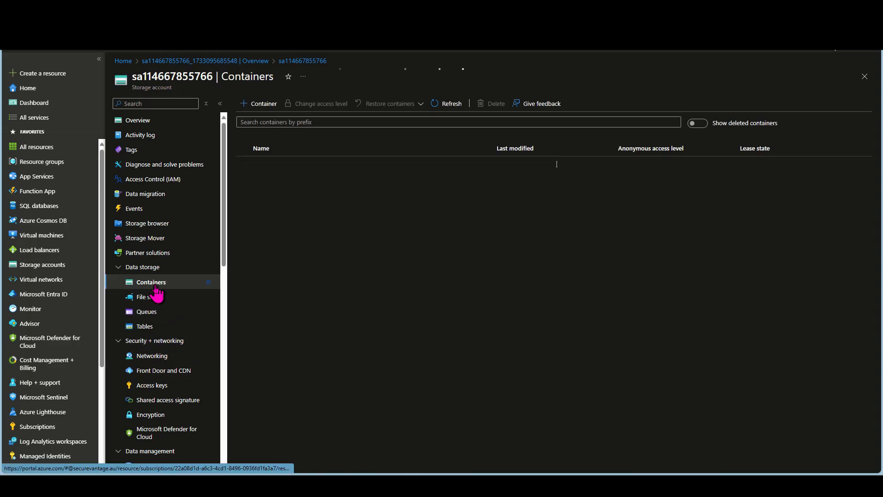
click(245, 110)
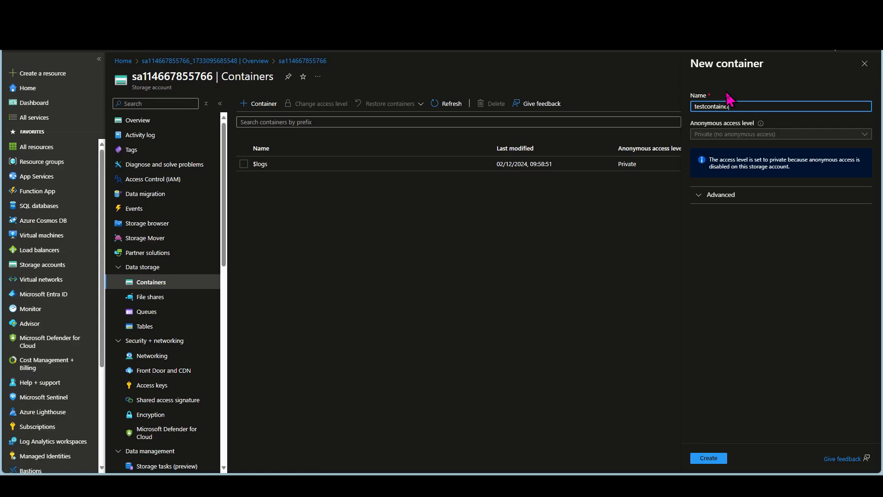
click(709, 458)
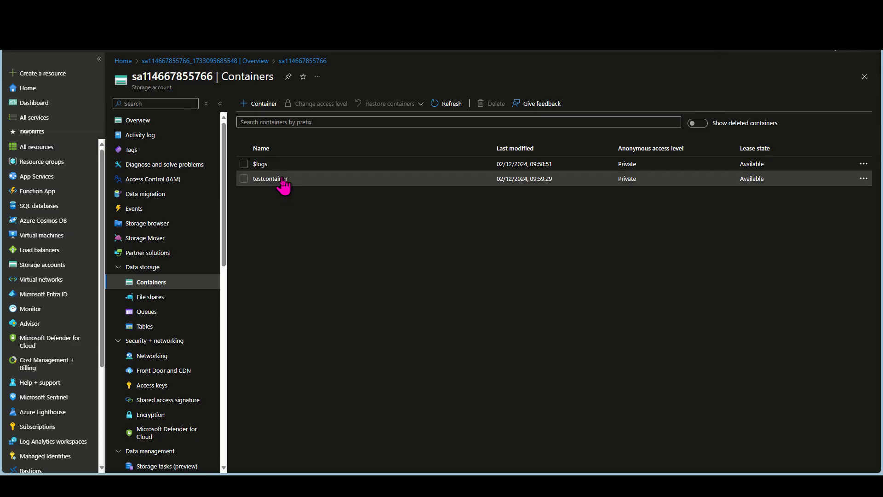
Examine testcontainer's contents and compare the access control (IAM) pages at the storage account level and the container level
click(282, 179)
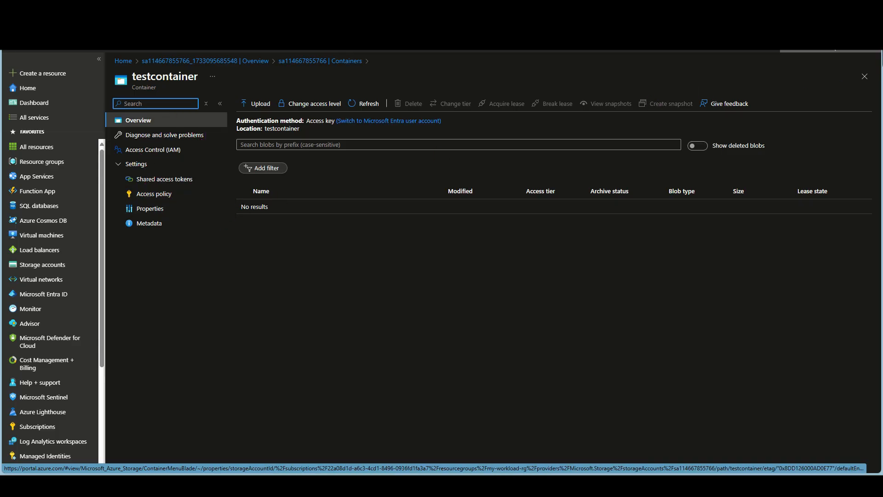
click(867, 77)
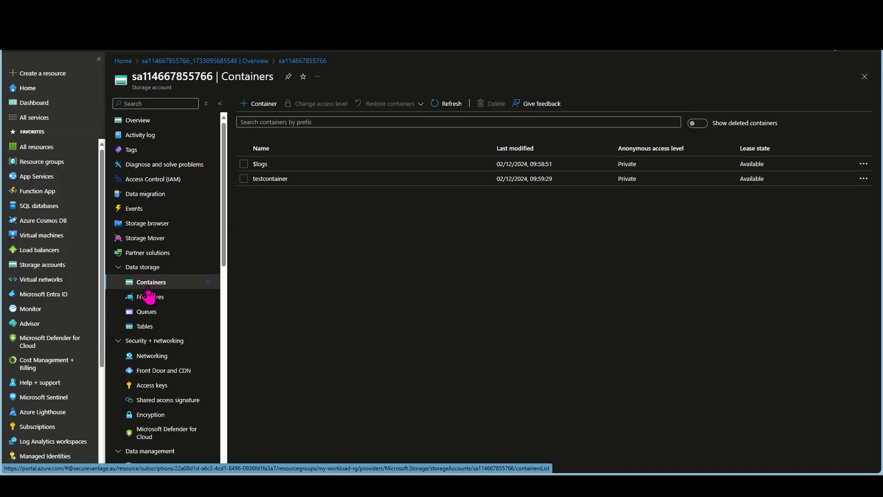
click(149, 183)
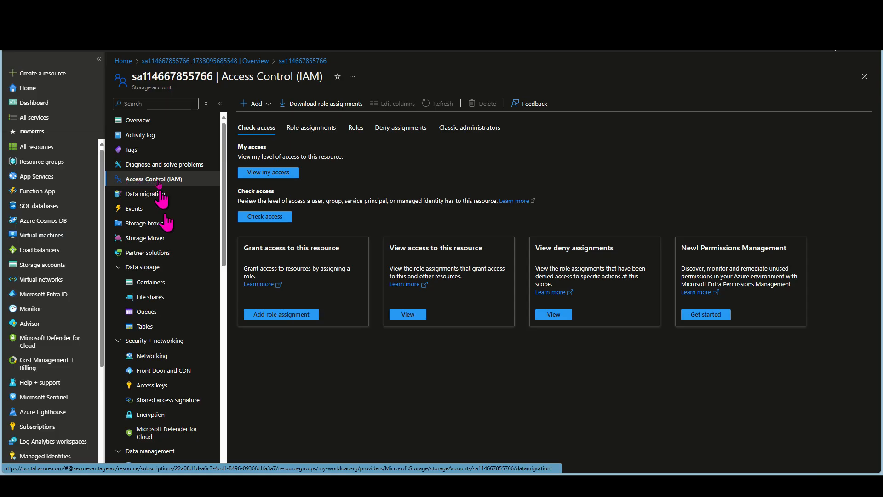
click(152, 284)
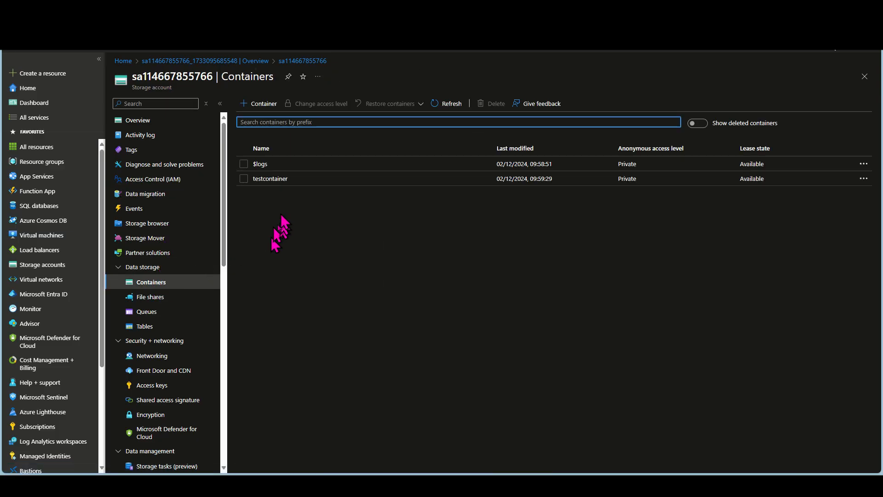
click(275, 179)
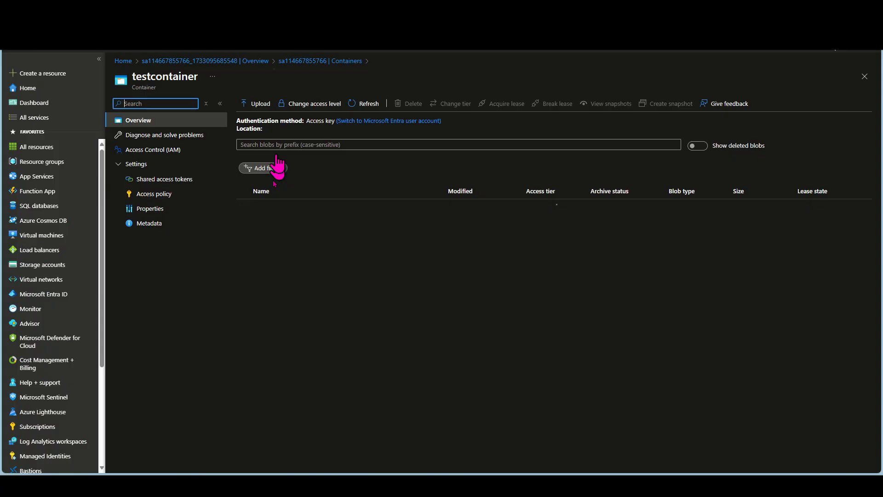
click(156, 150)
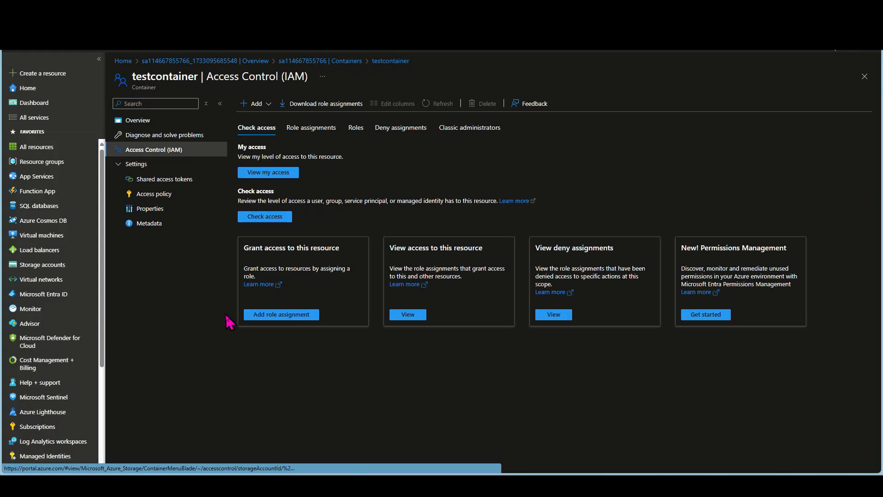
click(865, 77)
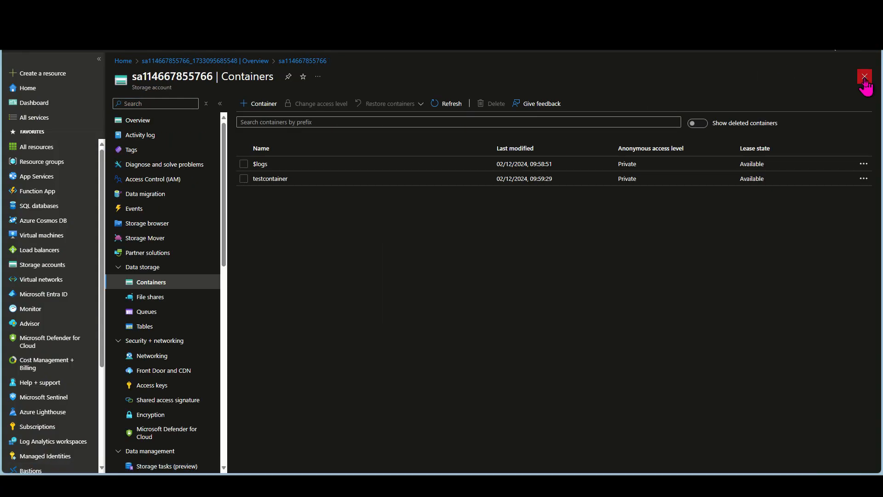
Create a file share named testfileshare with the Transaction optimized access tier and the default daily backup
click(152, 300)
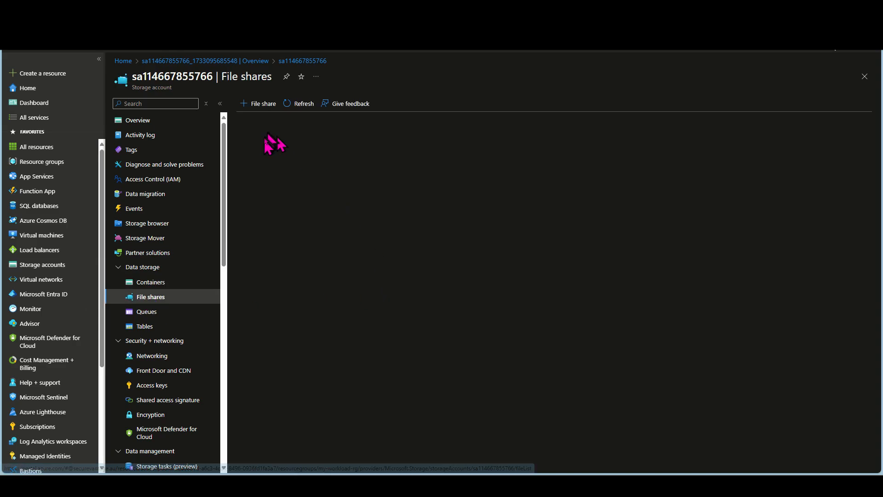
click(259, 105)
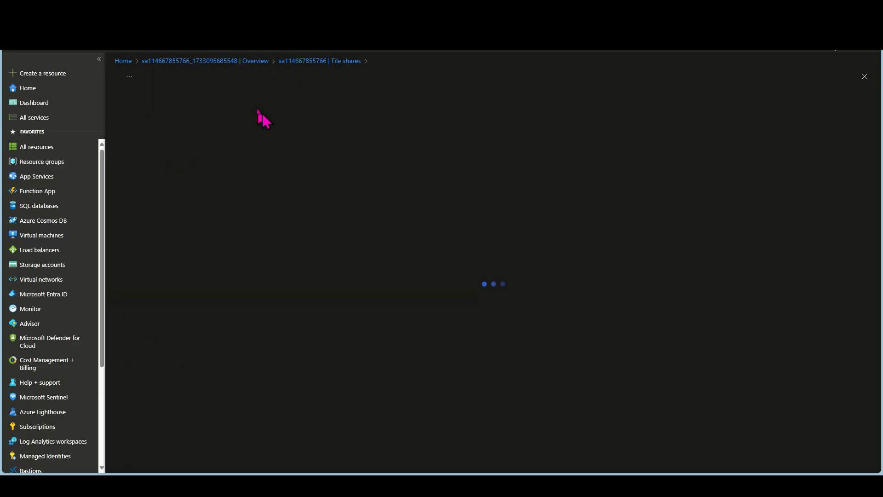
click(244, 129)
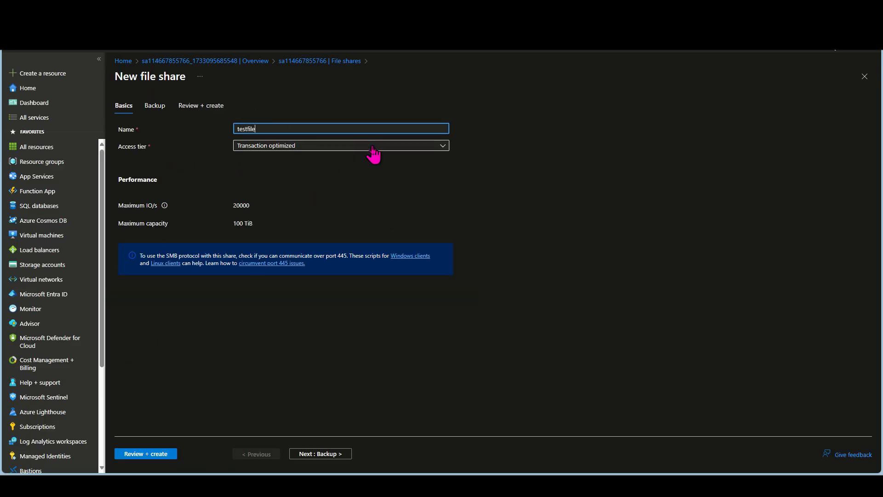
click(284, 147)
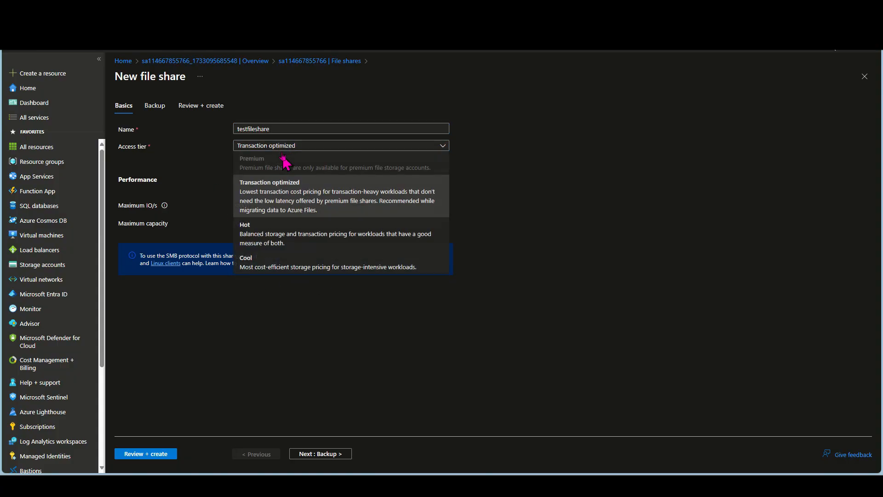
click(283, 204)
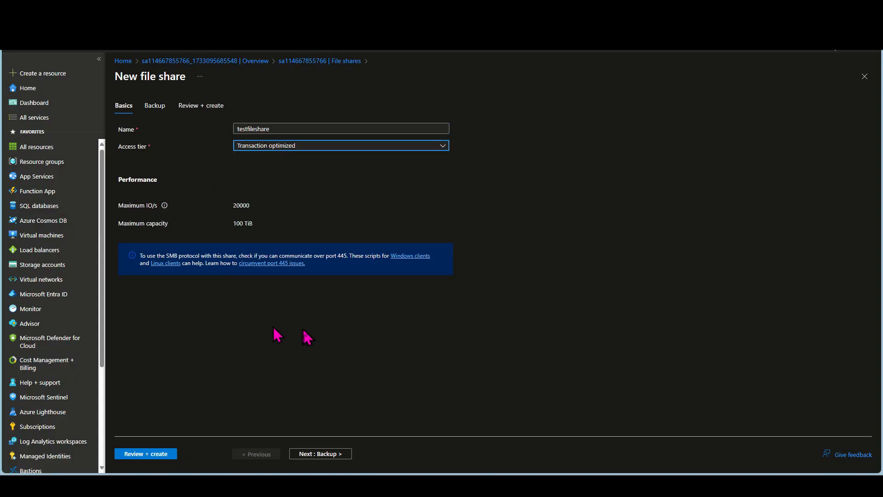
click(146, 455)
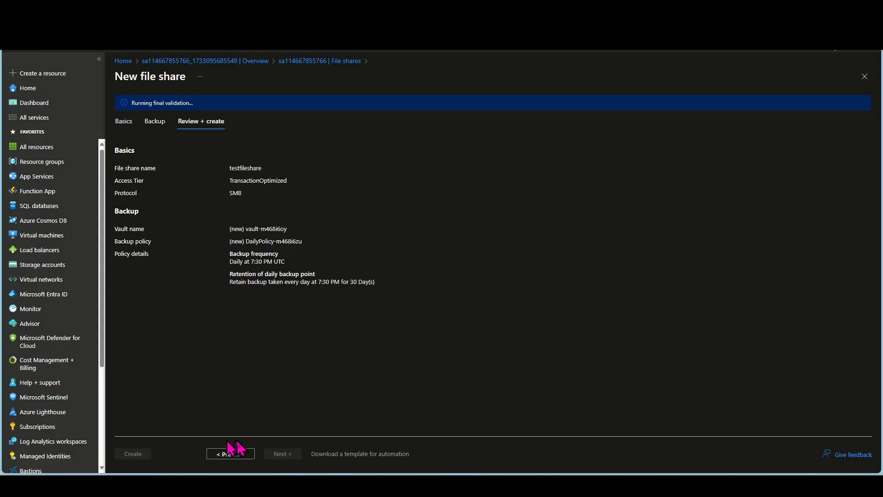
click(135, 456)
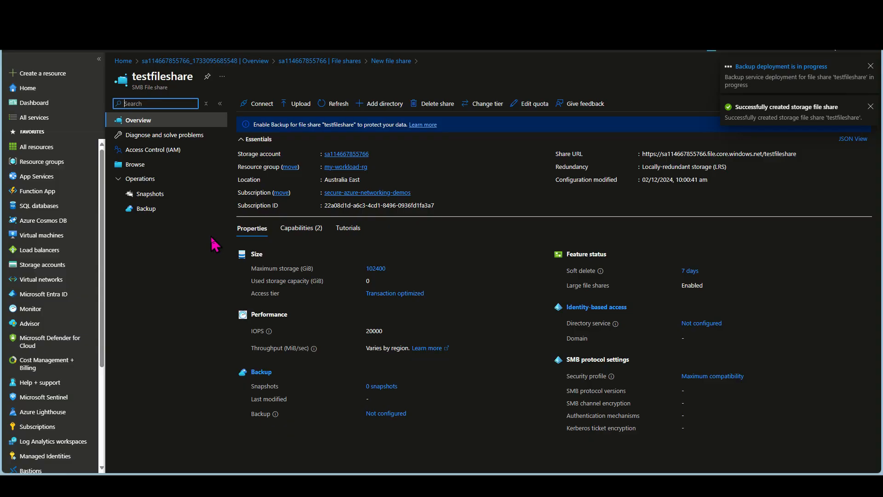
Show the Windows connection script for testfileshare using drive letter Z and storage account key authentication
click(257, 104)
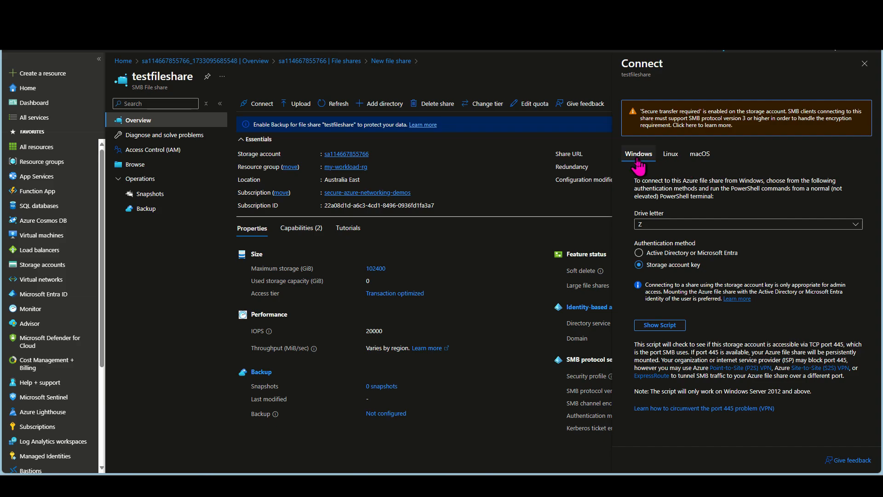
click(661, 226)
click(661, 232)
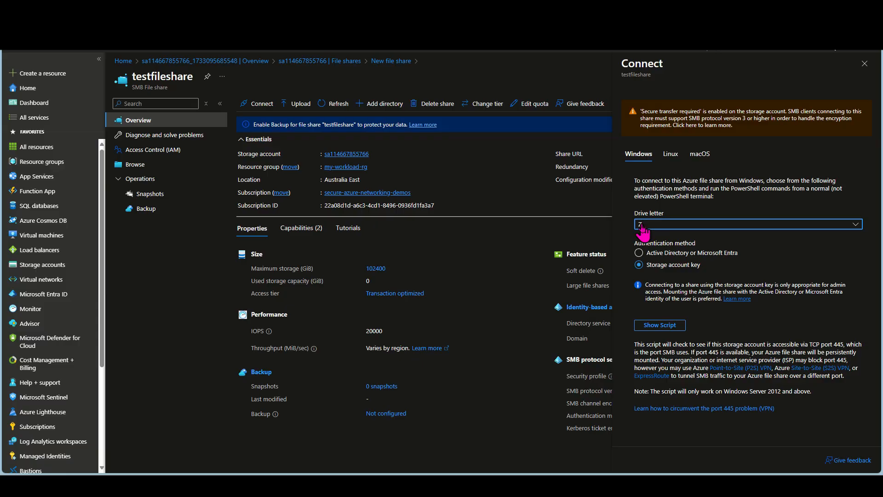
click(660, 324)
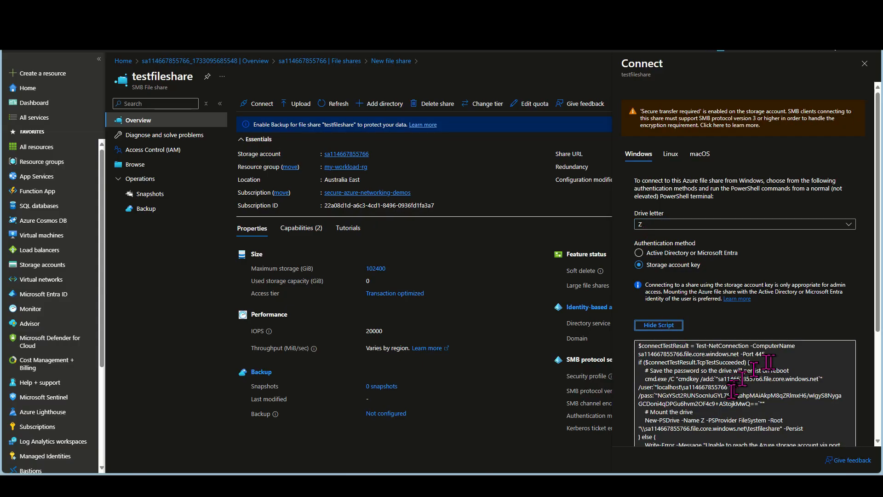
click(642, 347)
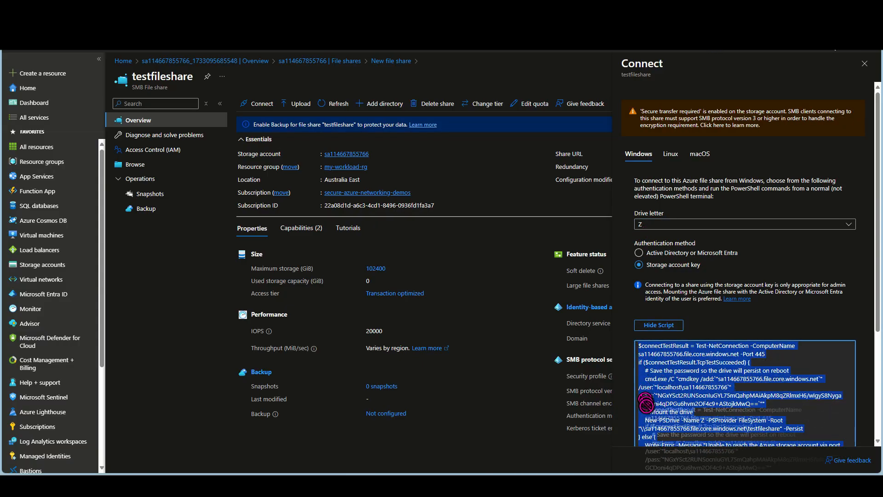
click(639, 349)
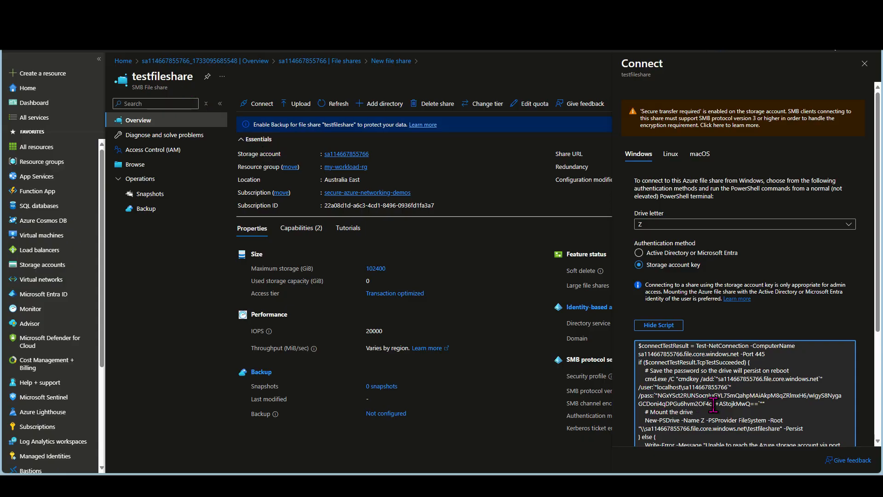
Show the Linux mount script for testfileshare with testfileshare as the mount point
click(671, 154)
click(660, 228)
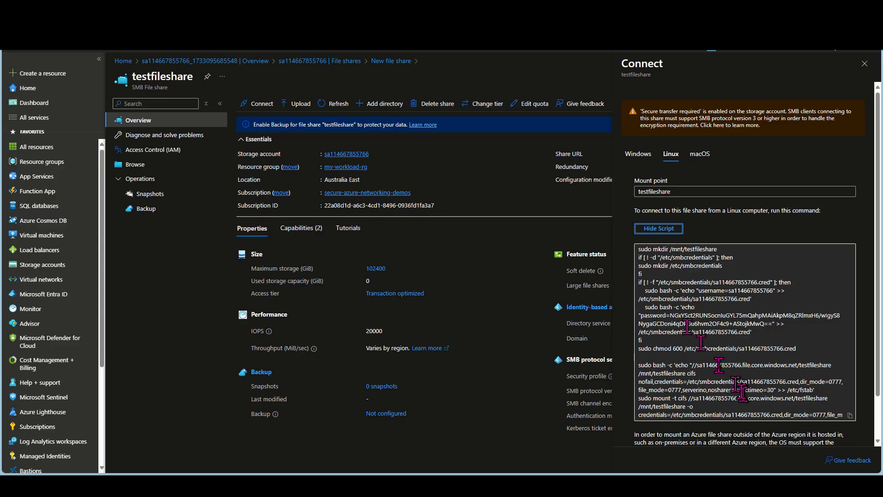
click(706, 286)
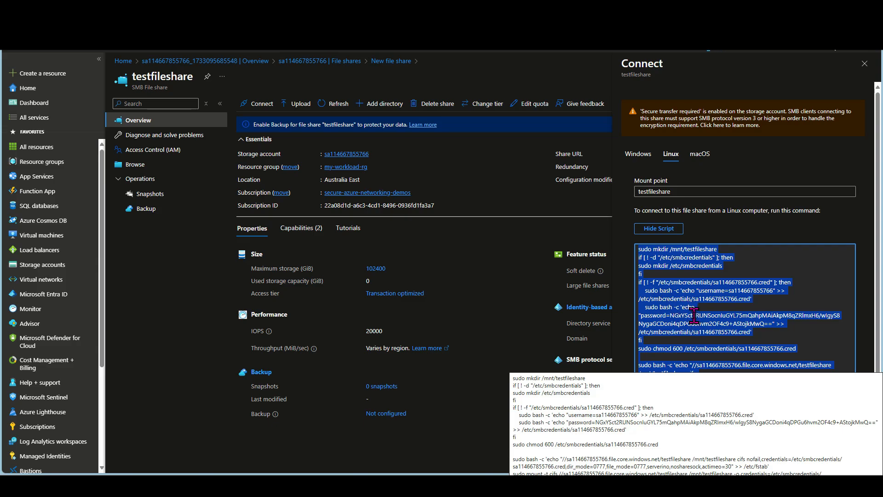
Compare the Windows and Linux connection scripts for testfileshare, reading each in full, and close the file share
click(640, 154)
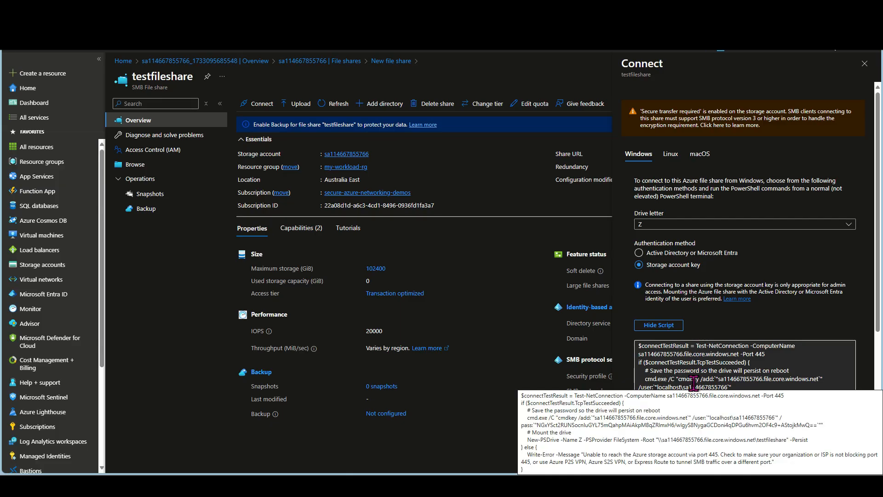
click(725, 354)
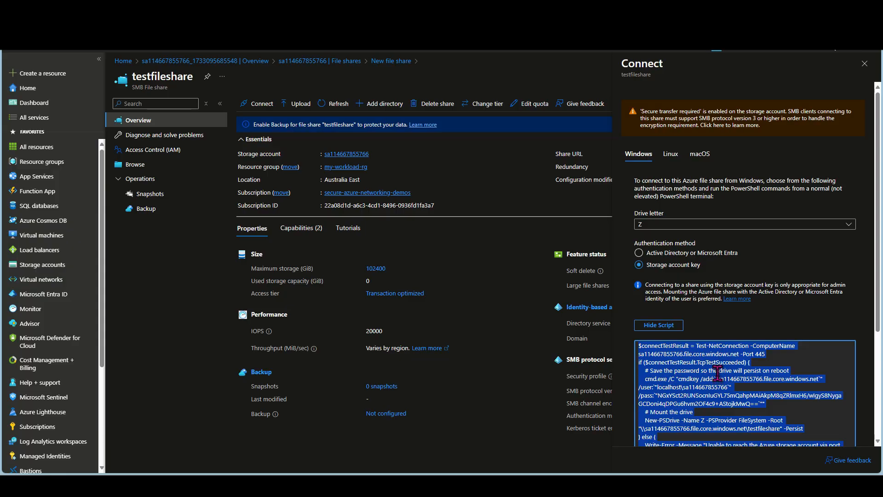
scroll(685, 398, down, 3)
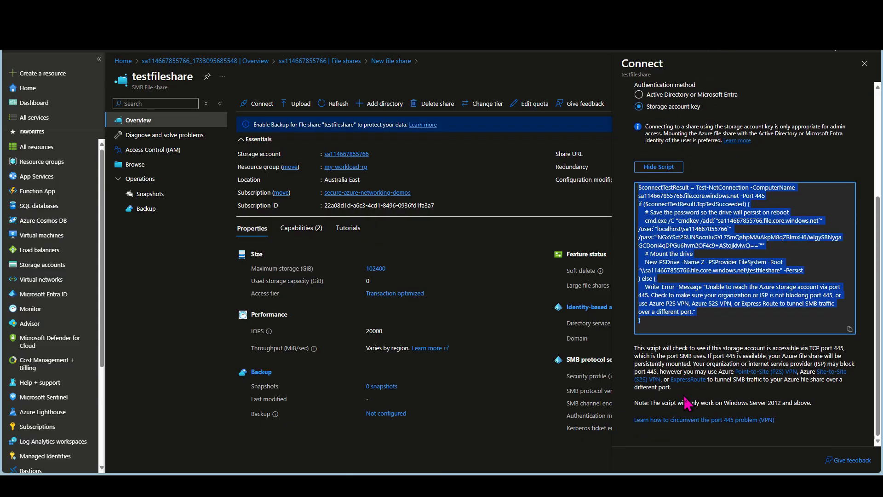
scroll(686, 403, up, 5)
click(671, 154)
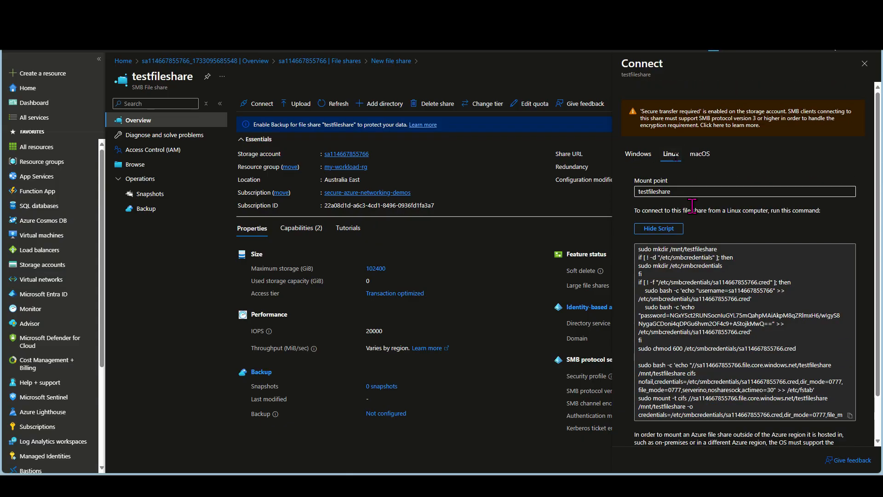
click(730, 318)
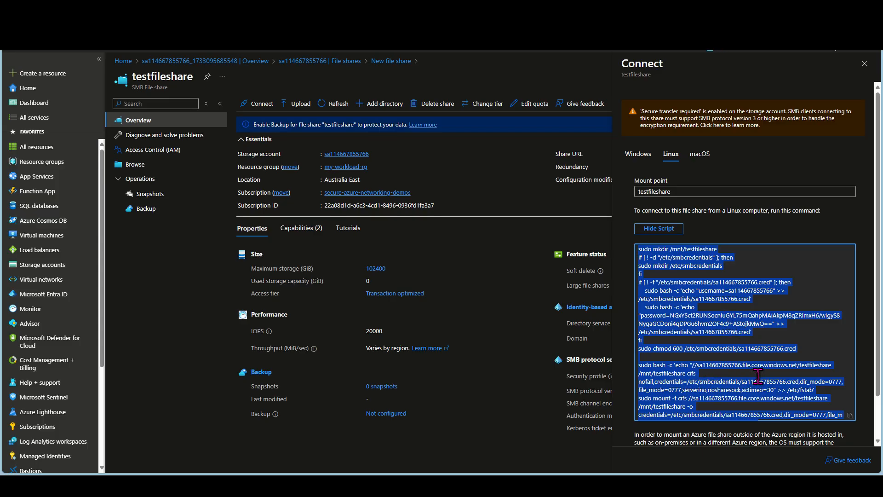
click(724, 371)
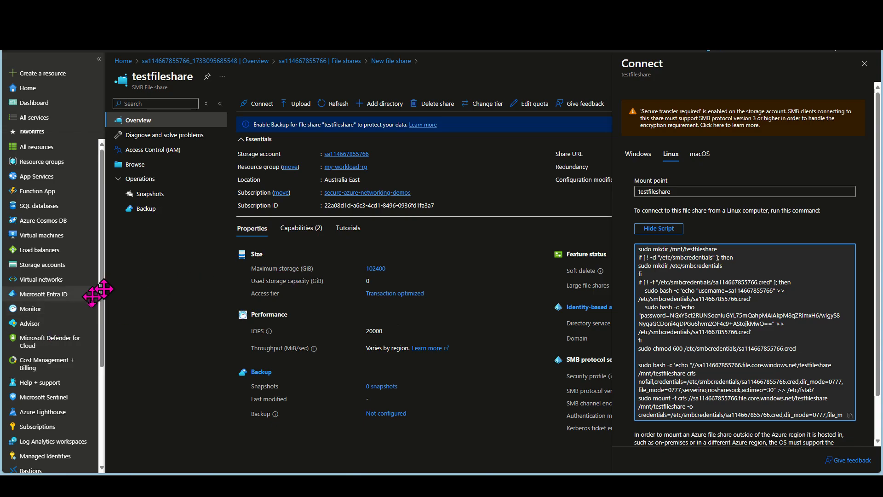
click(864, 64)
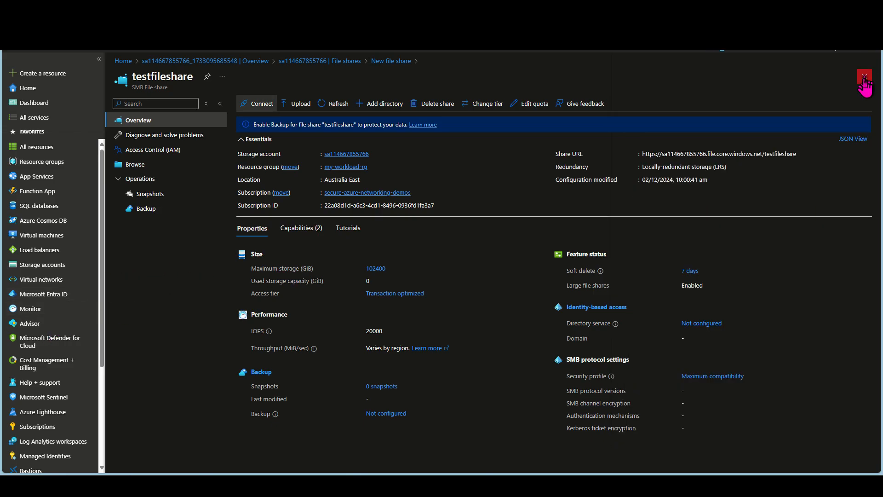
click(864, 77)
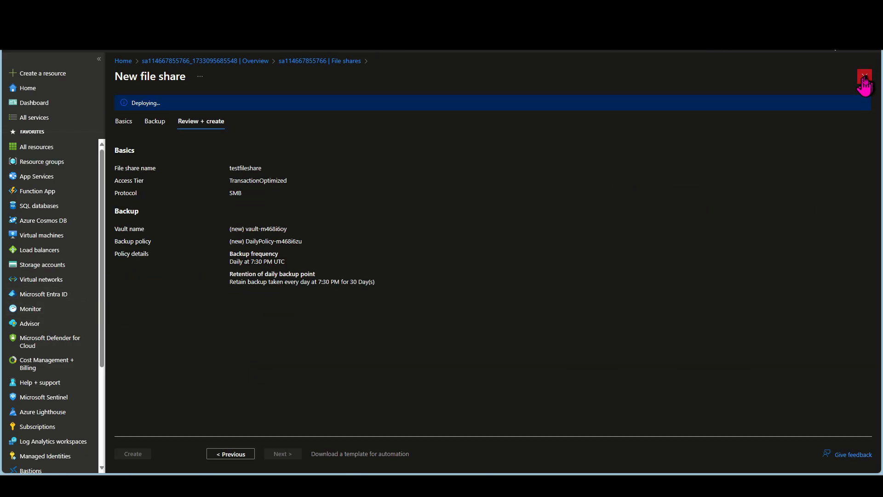
Reopen the storage account in my-workload-rg from the storage accounts list and examine its queues and tables
click(37, 265)
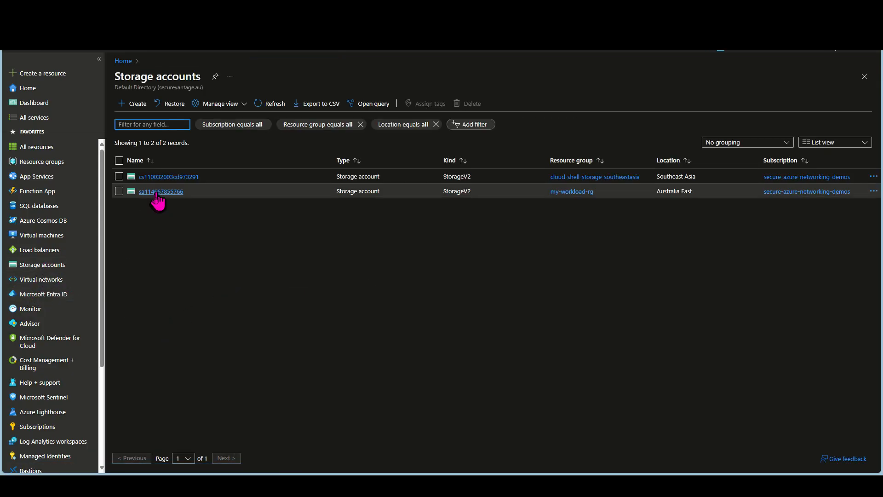
click(162, 193)
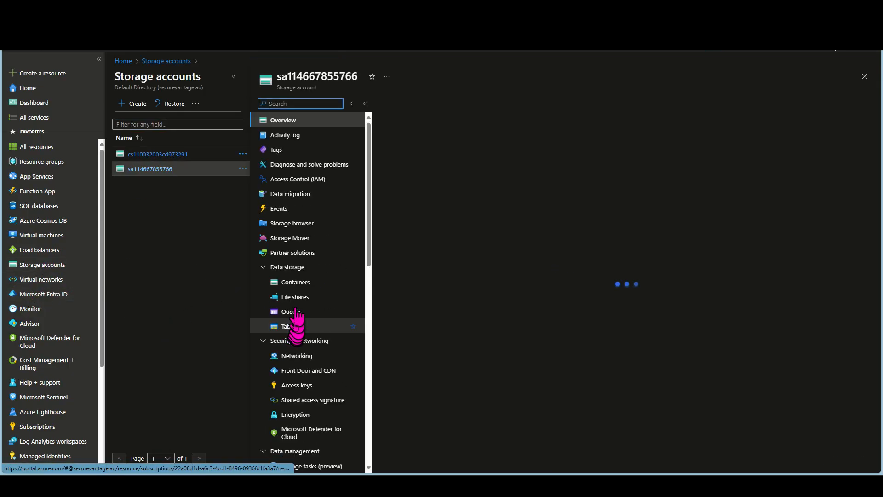
click(299, 312)
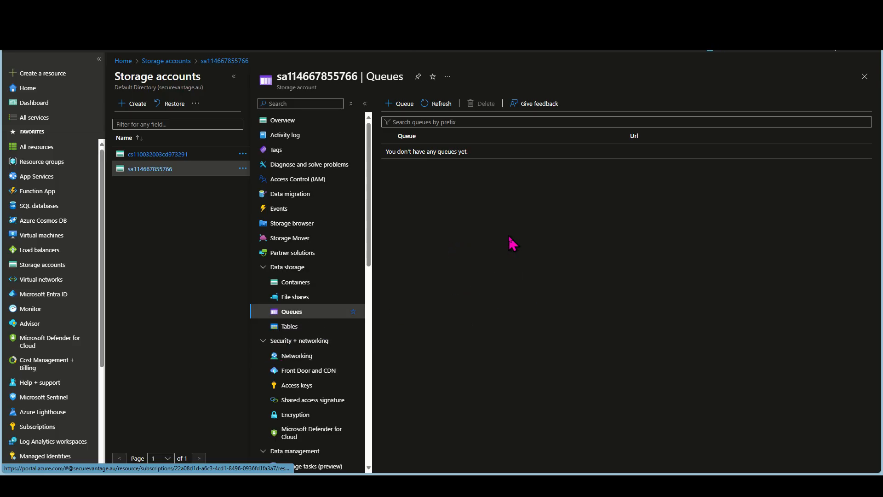
click(293, 327)
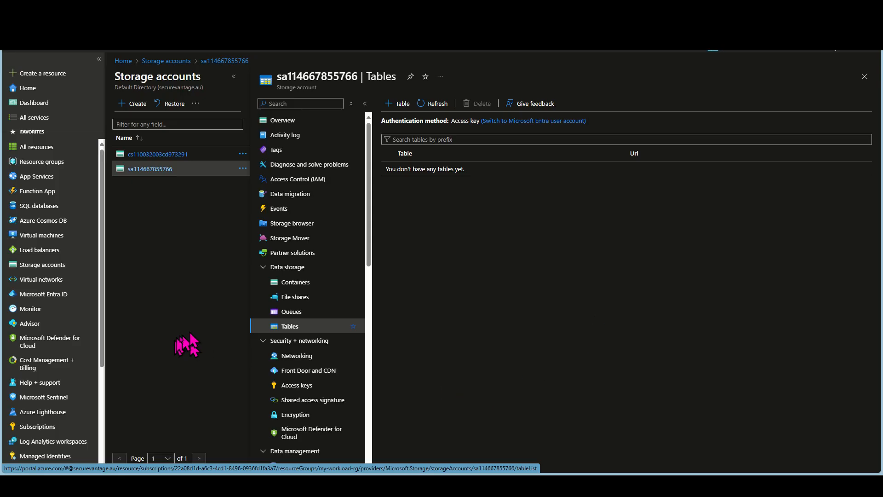
click(279, 312)
click(287, 326)
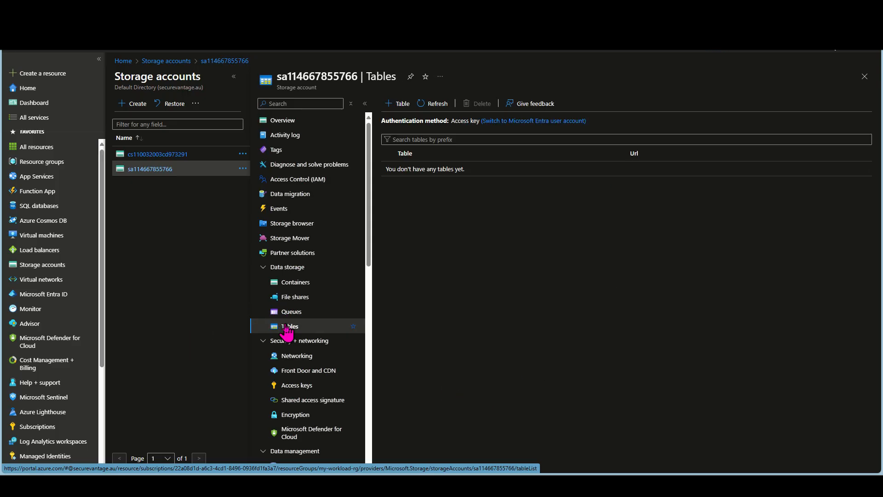
click(289, 313)
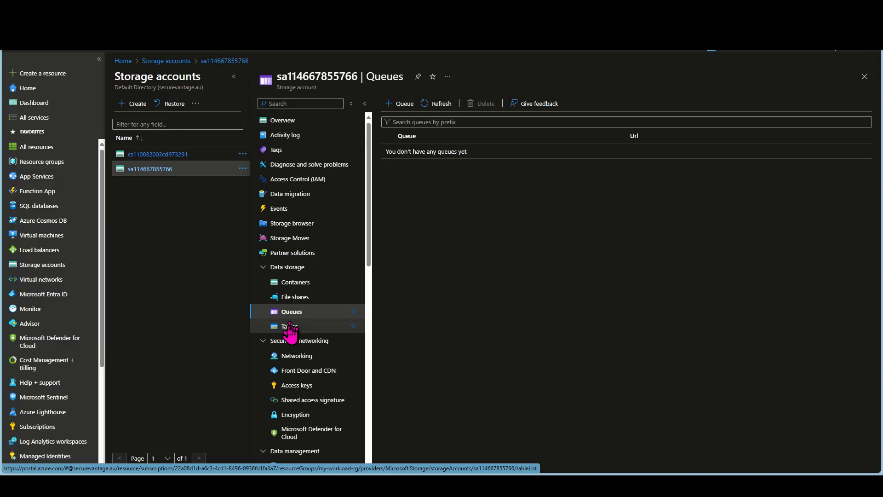
click(287, 327)
click(290, 313)
click(291, 325)
click(292, 317)
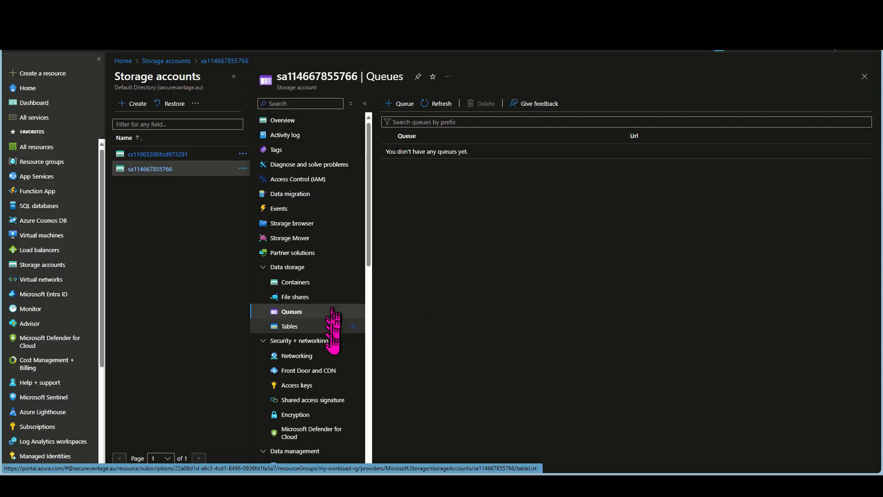
Review the storage account's endpoints for the blob, file, queue, table, Data Lake and static website services
scroll(334, 349, down, 4)
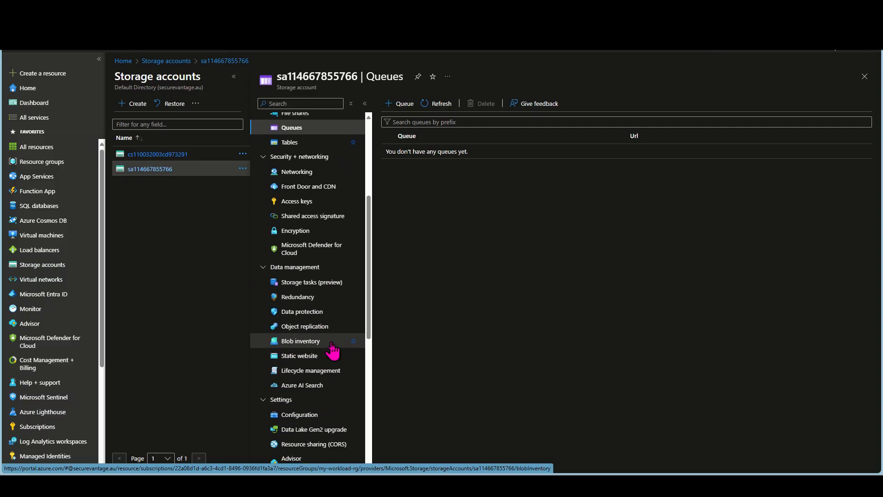
scroll(332, 350, down, 3)
click(307, 364)
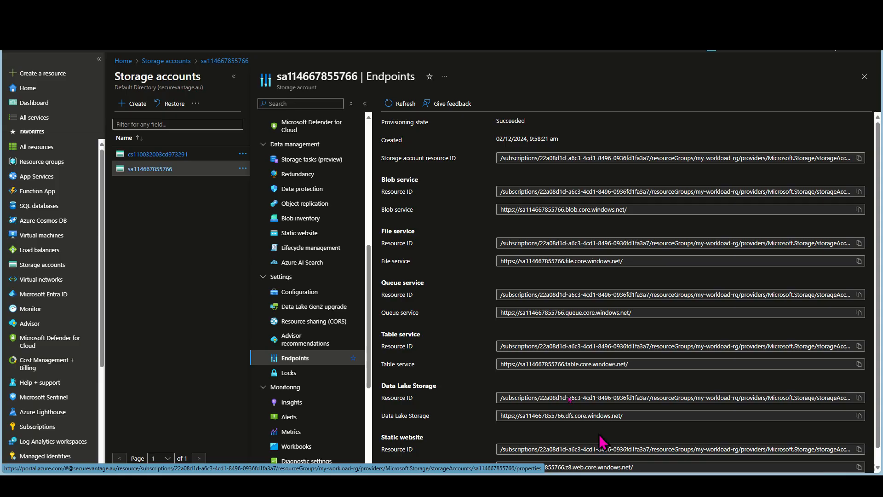
scroll(616, 386, down, 1)
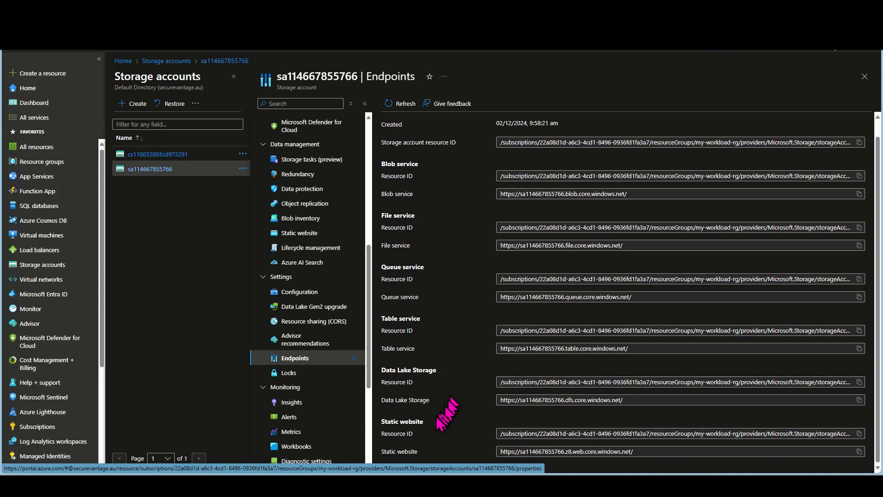
scroll(444, 360, up, 1)
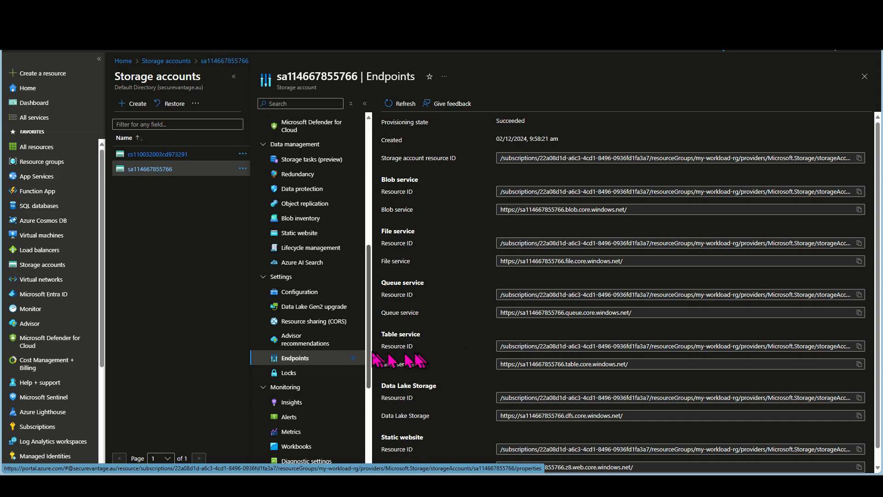
scroll(520, 409, down, 1)
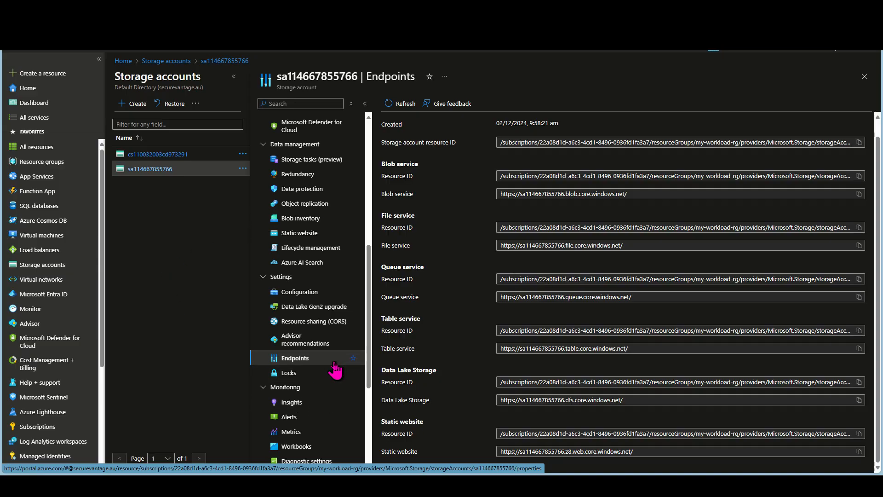
Try to browse the account's data in Storage browser, retry after reopening the account, and return to the storage accounts list
scroll(338, 368, up, 5)
scroll(336, 370, up, 1)
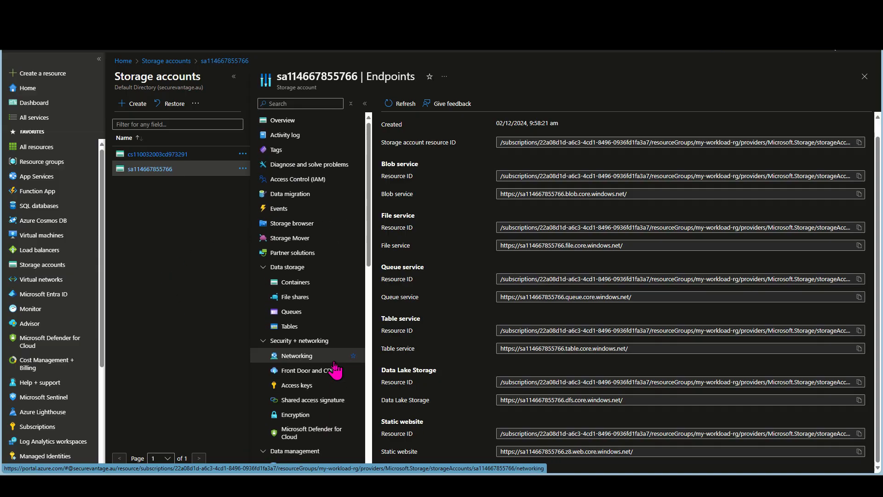
click(280, 225)
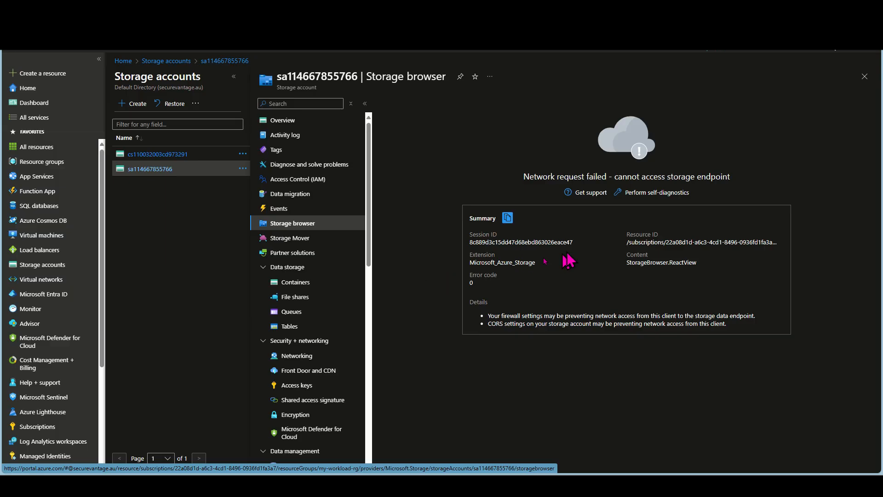
click(865, 76)
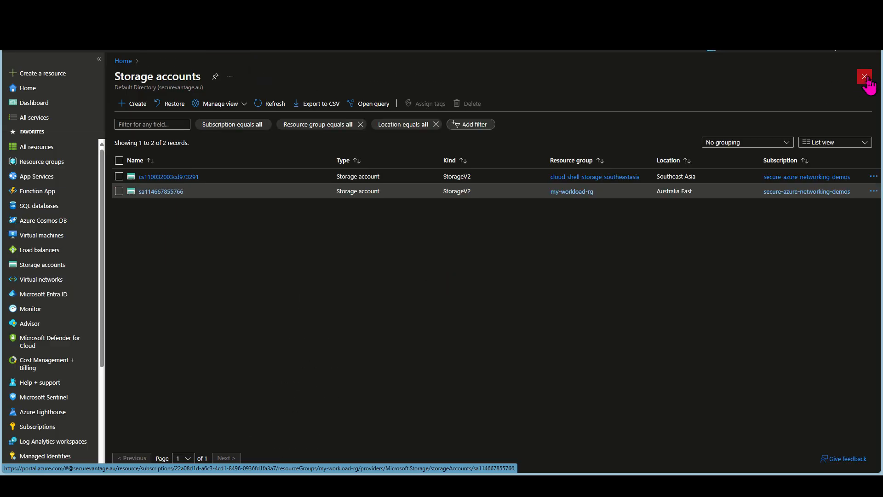
click(156, 191)
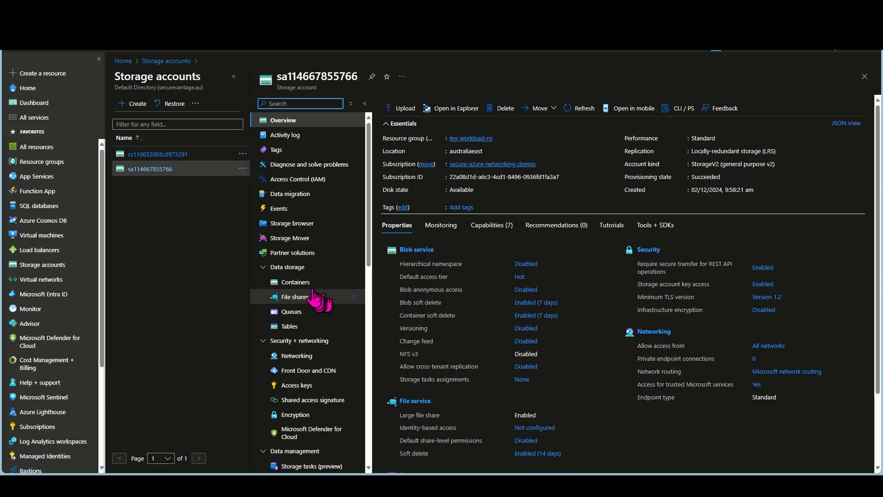
click(308, 224)
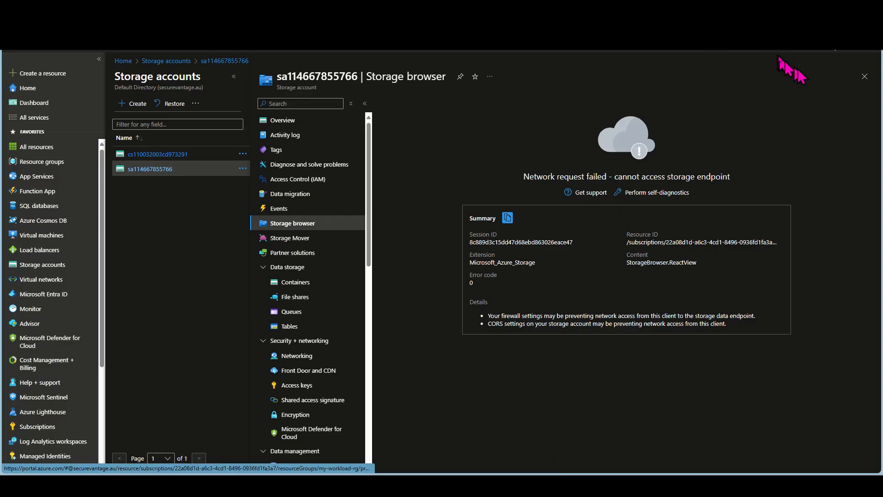
click(866, 77)
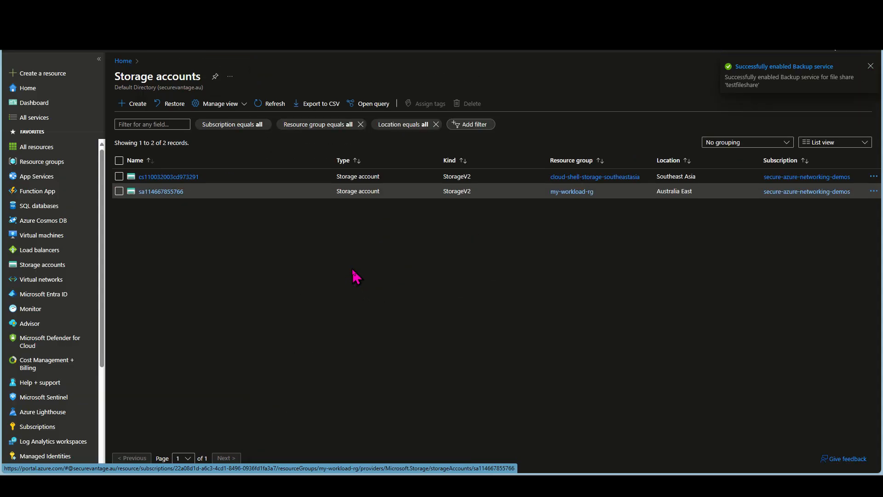